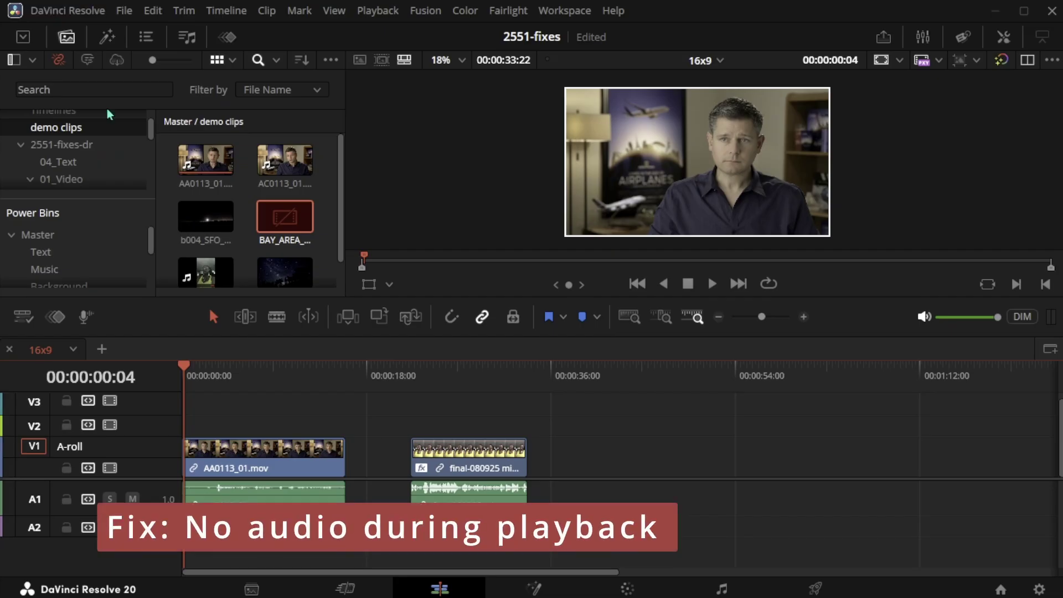
Keep the audio output device on 'Use system settings' in Video and Audio I/O preferences and save
{"action": "left_click", "coordinate": [59, 11]}
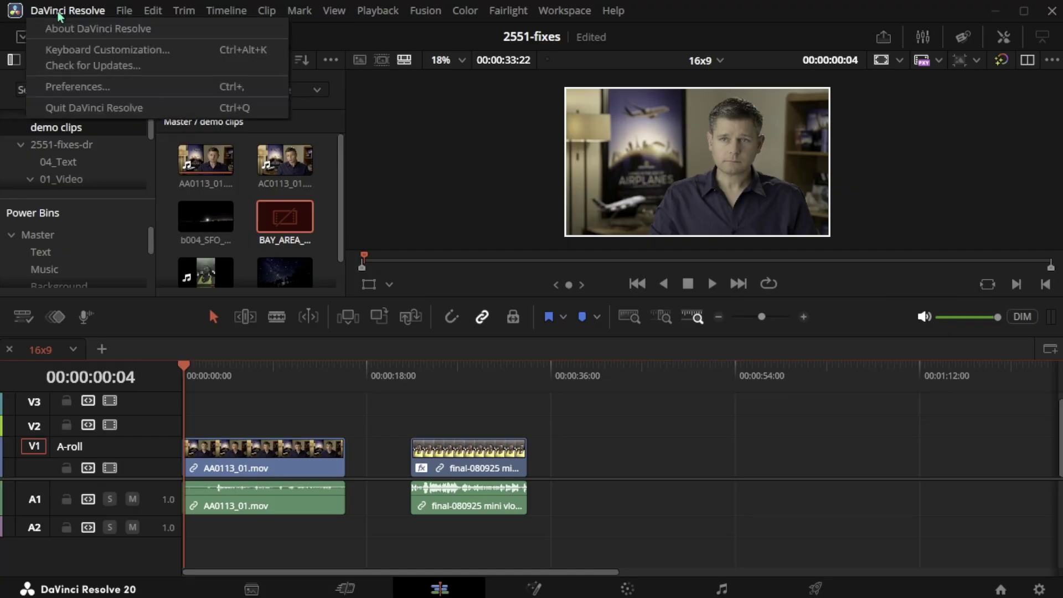
{"action": "left_click", "coordinate": [87, 86]}
{"action": "left_click", "coordinate": [280, 188]}
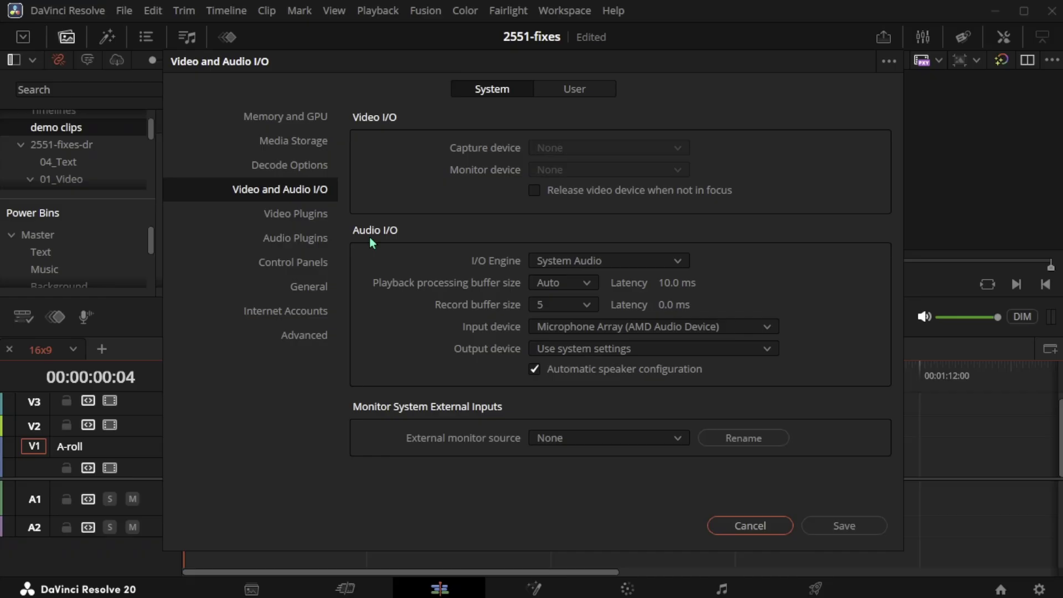
{"action": "left_click", "coordinate": [545, 349]}
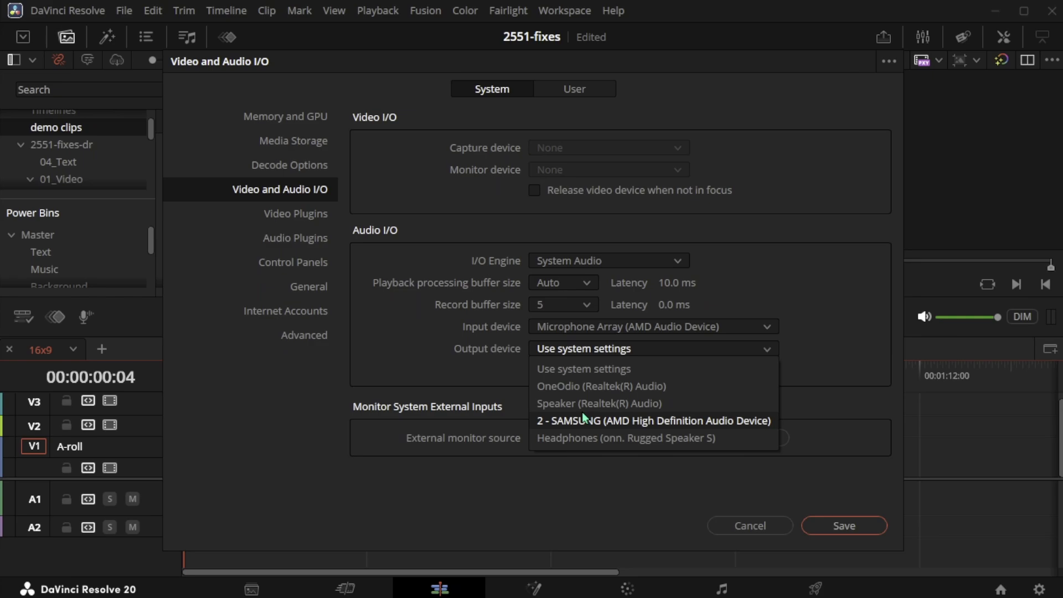
{"action": "left_click", "coordinate": [496, 376]}
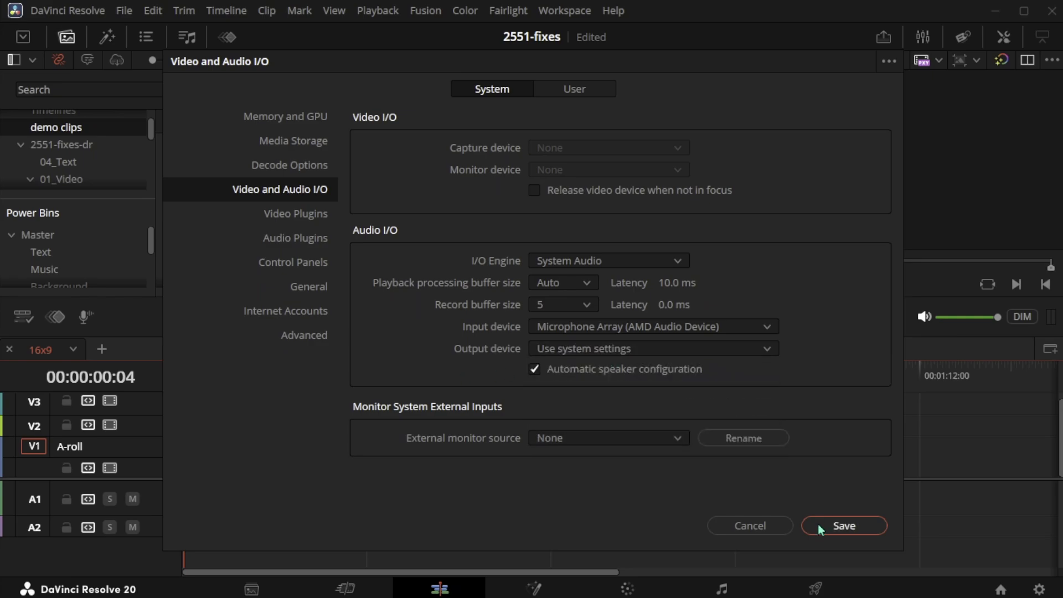
{"action": "left_click", "coordinate": [752, 526]}
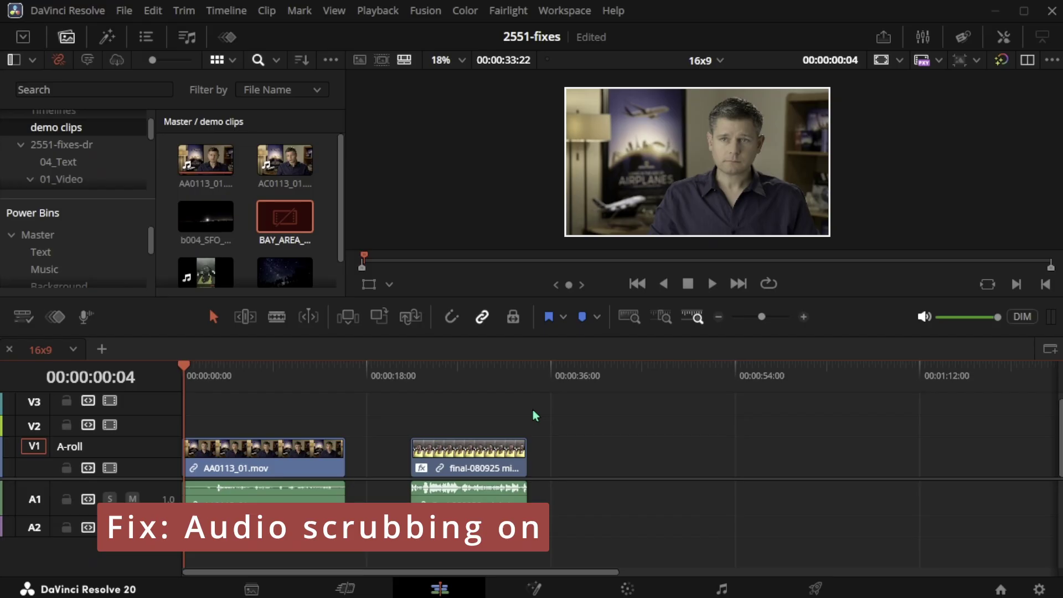
Preview AA0113_01.mov and scrub through it on the timeline
{"action": "left_click", "coordinate": [210, 162]}
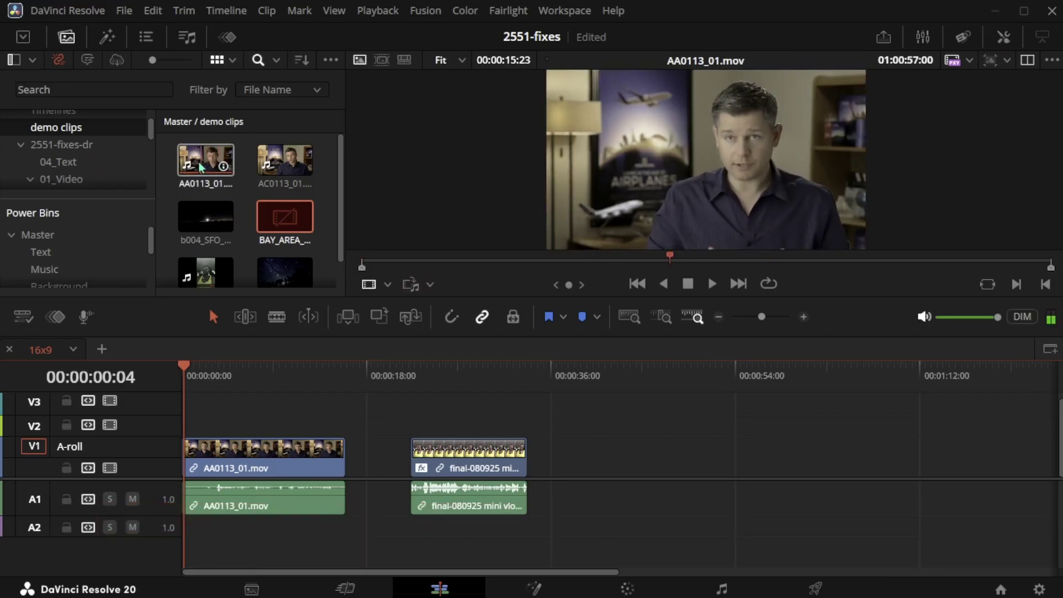
{"action": "left_click", "coordinate": [219, 471]}
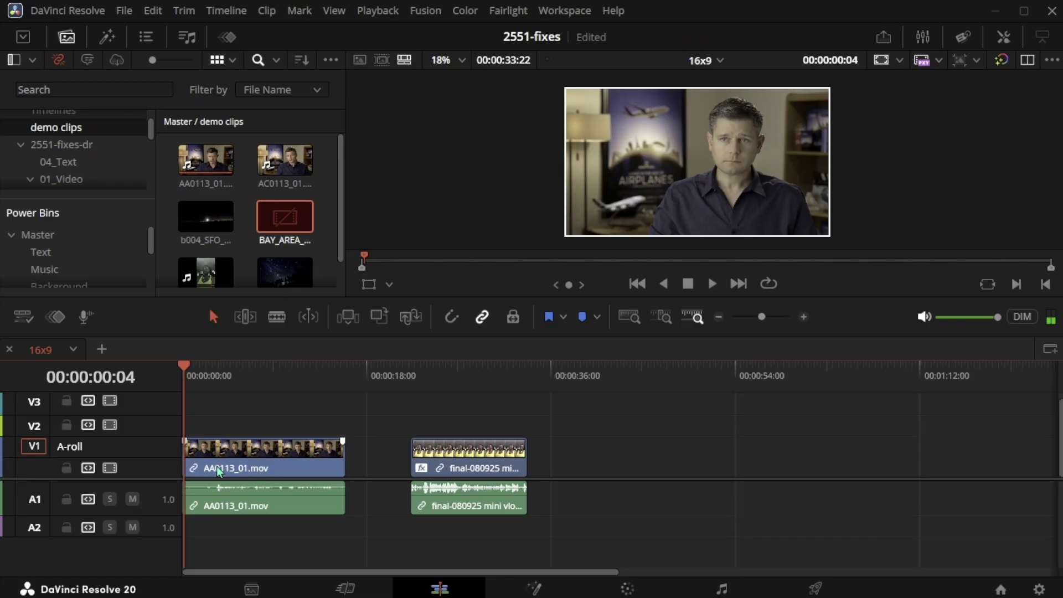
{"action": "left_click_drag", "start_coordinate": [196, 372], "coordinate": [251, 380]}
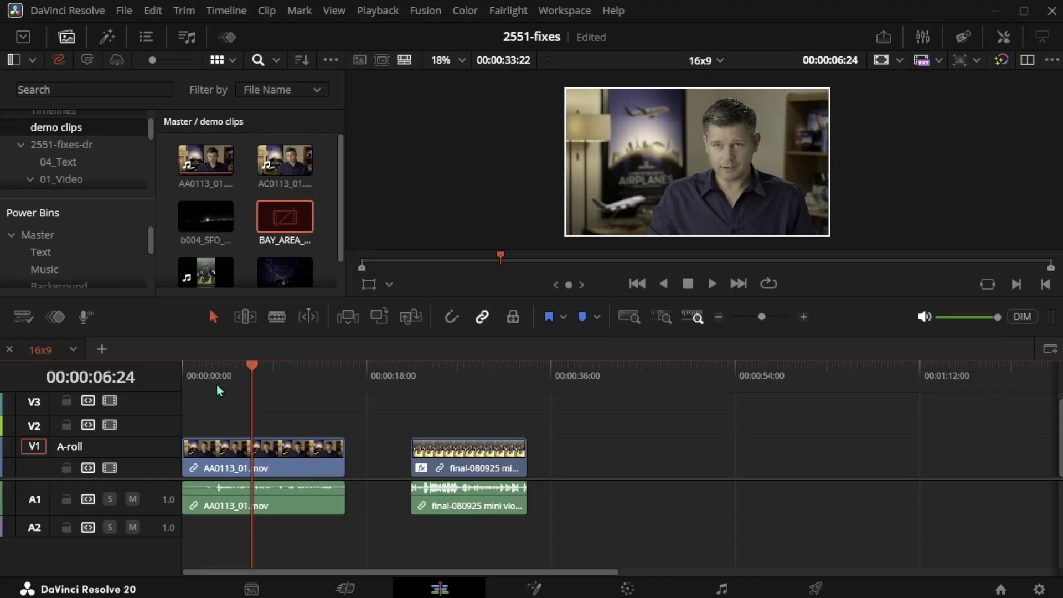
Enable Timeline > Audio > Audio Scrubbing and scrub the timeline again to test it
{"action": "left_click", "coordinate": [227, 10]}
{"action": "mouse_move", "coordinate": [254, 214]}
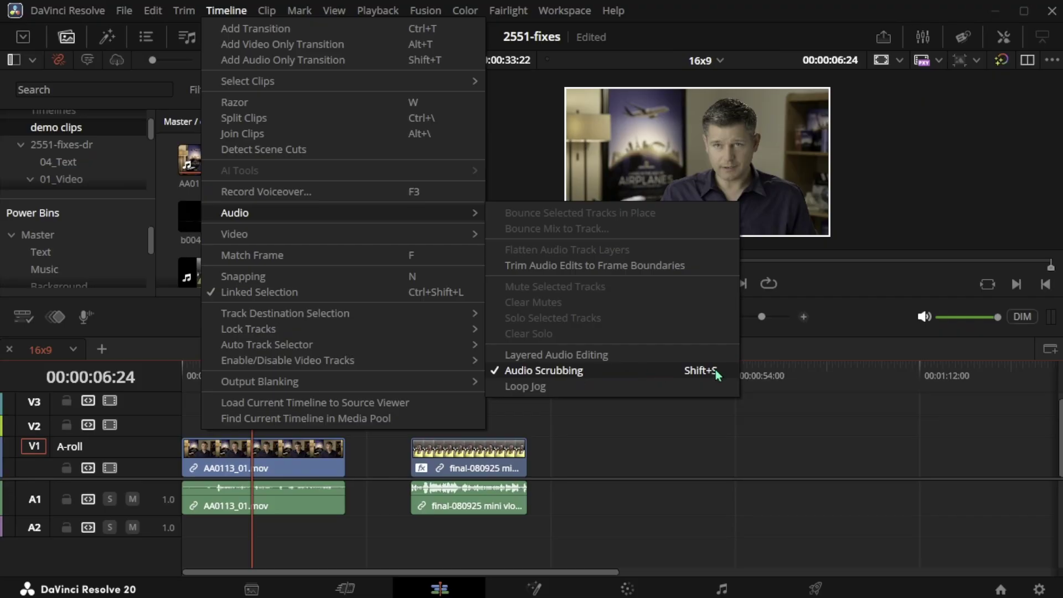
{"action": "left_click", "coordinate": [714, 386]}
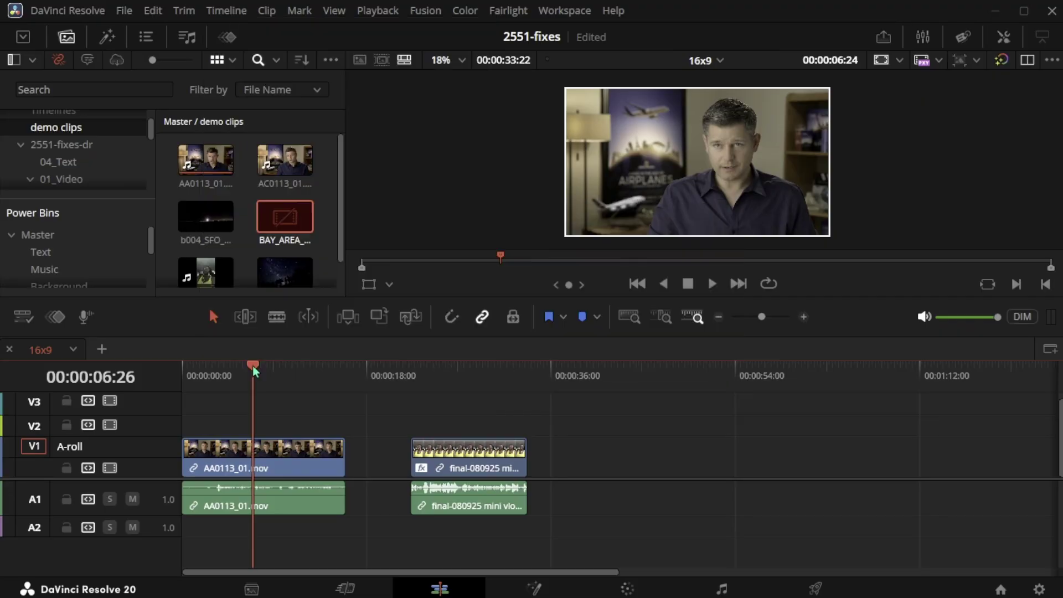
{"action": "mouse_move", "coordinate": [252, 365]}
{"action": "left_mouse_down"}
{"action": "mouse_move", "coordinate": [218, 366]}
{"action": "mouse_move", "coordinate": [246, 364]}
{"action": "left_mouse_up"}
{"action": "left_click", "coordinate": [105, 269]}
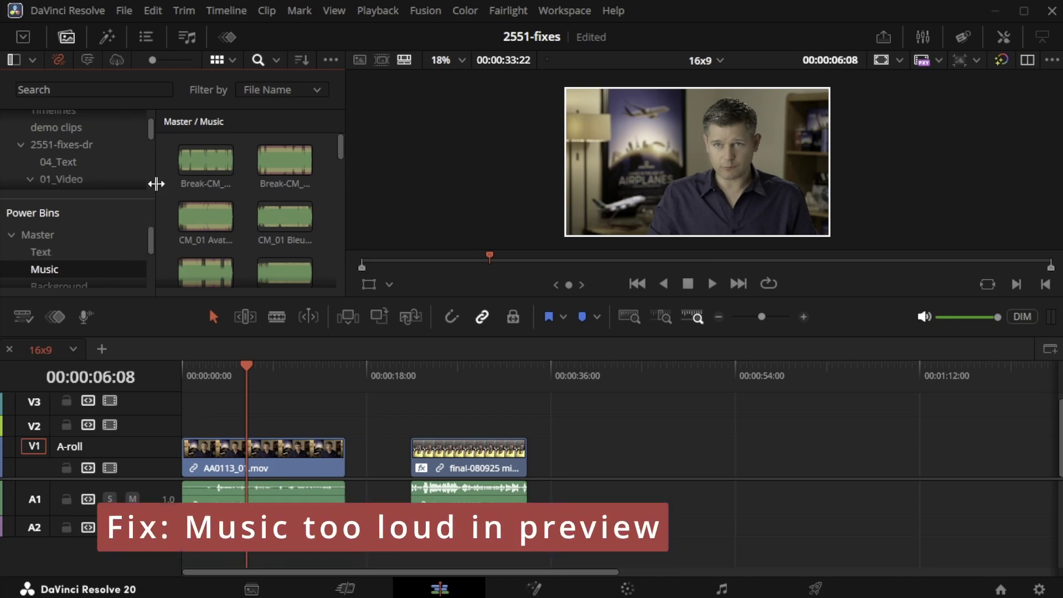
Lower the AA0113_01.mov clip volume to -9.7 in the Inspector's audio settings
{"action": "left_click", "coordinate": [187, 160]}
{"action": "left_click", "coordinate": [186, 158]}
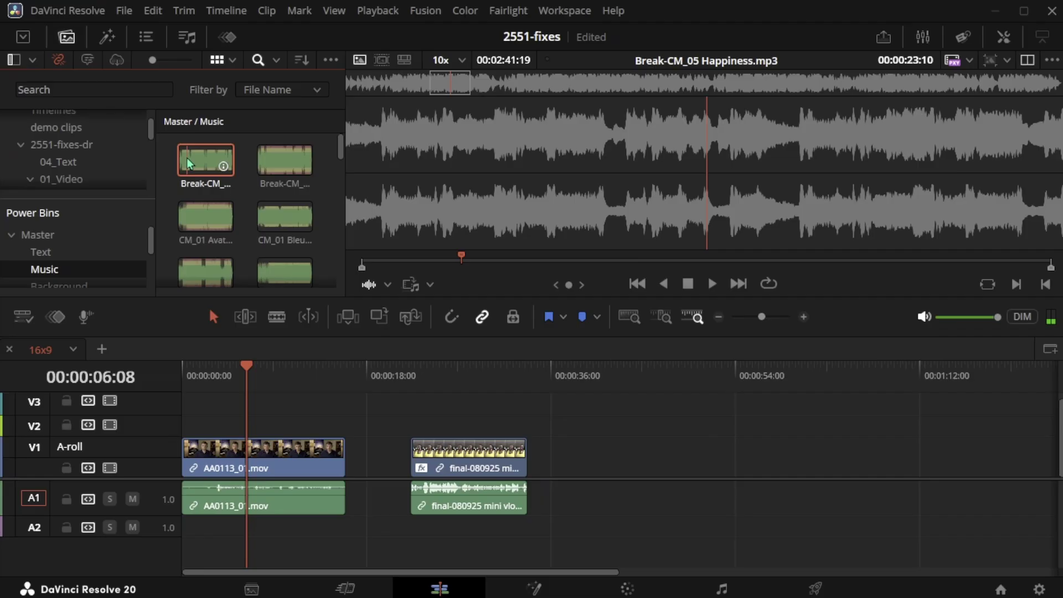
{"action": "key", "text": "q"}
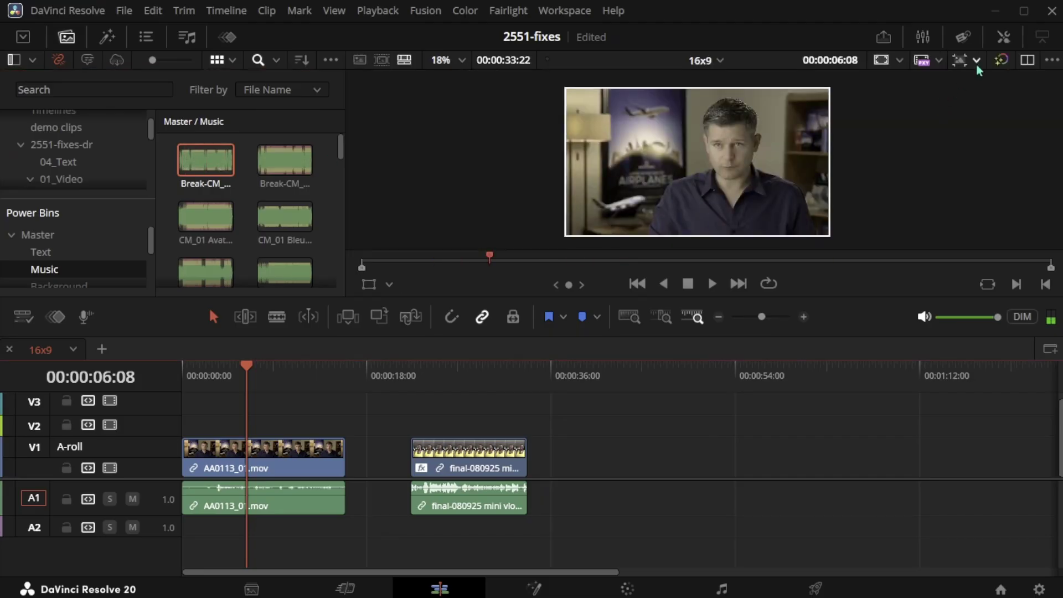
{"action": "left_click", "coordinate": [1003, 38]}
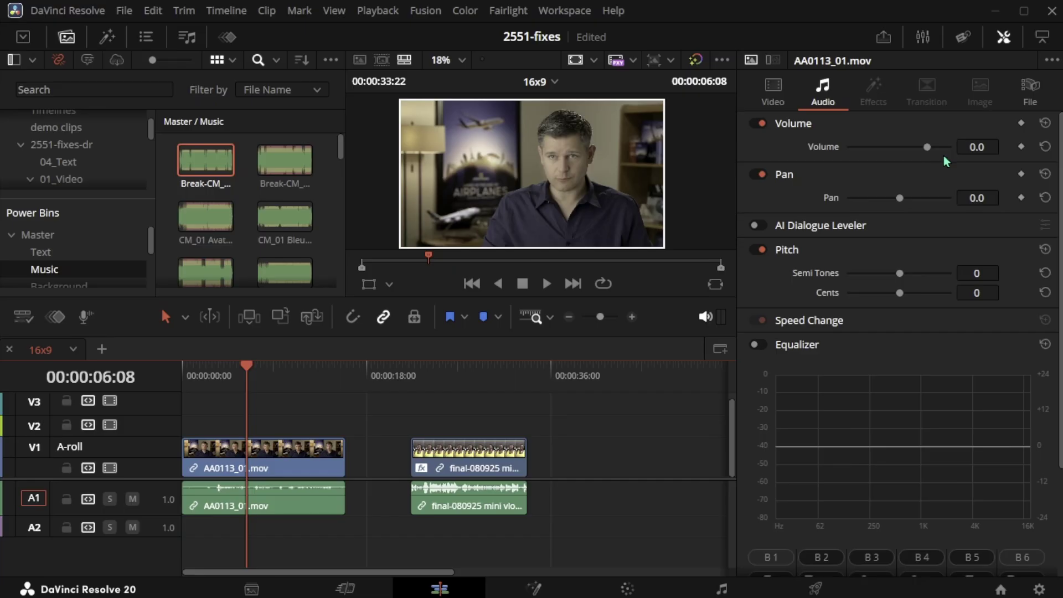
{"action": "left_click_drag", "start_coordinate": [927, 146], "coordinate": [919, 148]}
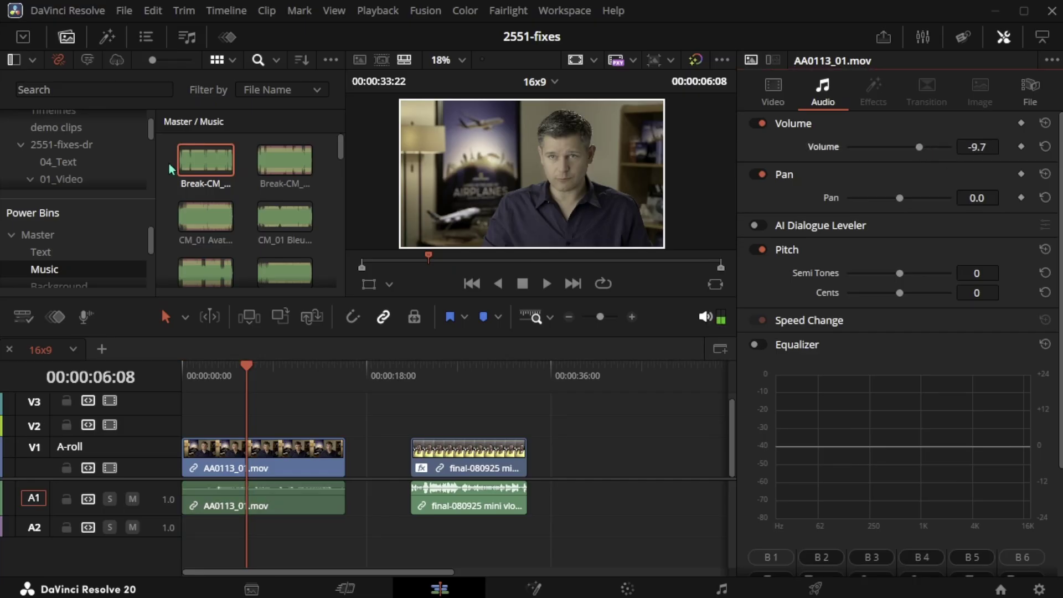
Play and stop a preview of the Break-CM_05 Happiness music track
{"action": "double_click", "coordinate": [188, 163]}
{"action": "key", "text": "space"}
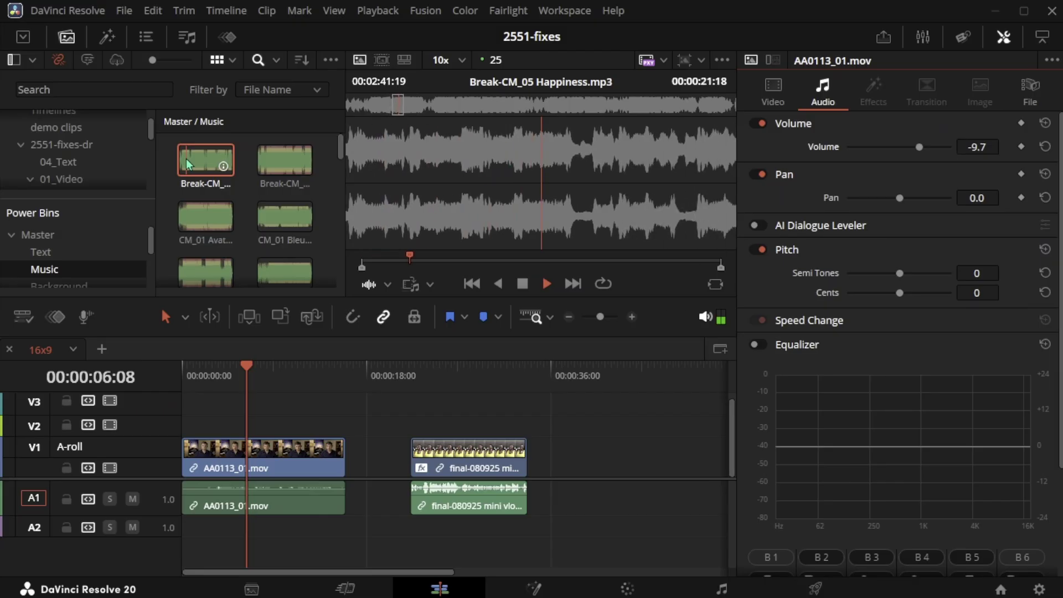
{"action": "key", "text": "q"}
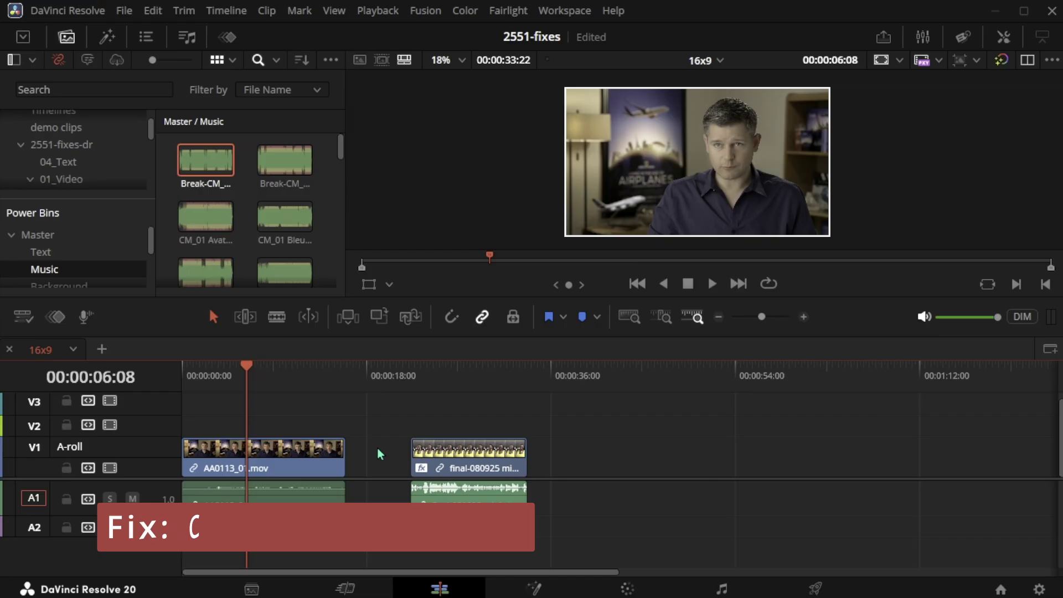
Turn on snapping and snap final-080925 flush against the end of AA0113_01
{"action": "left_click_drag", "start_coordinate": [452, 470], "coordinate": [394, 482]}
{"action": "left_click", "coordinate": [452, 317]}
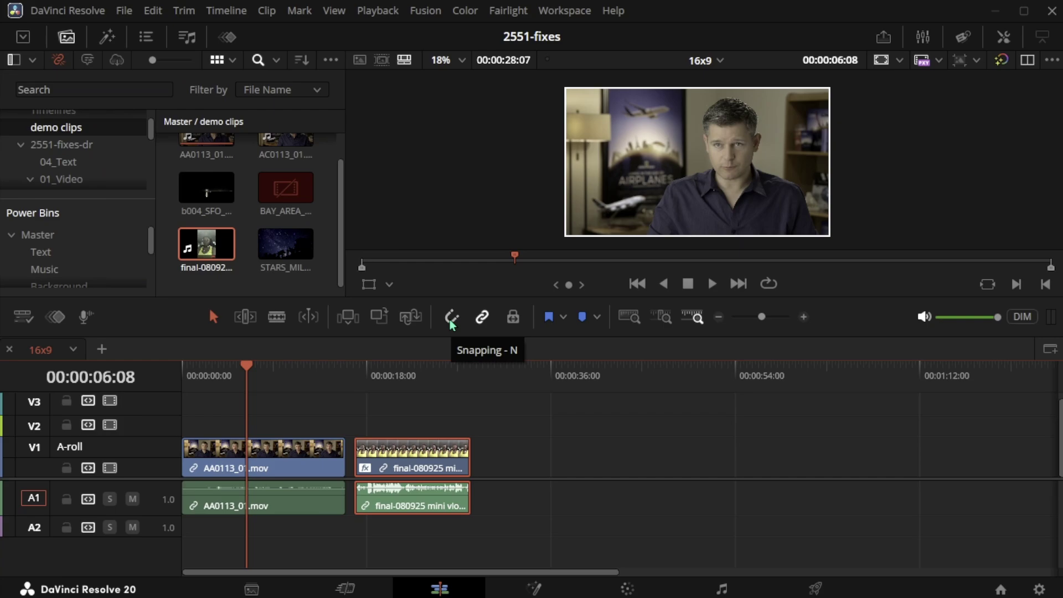
{"action": "left_click", "coordinate": [452, 318]}
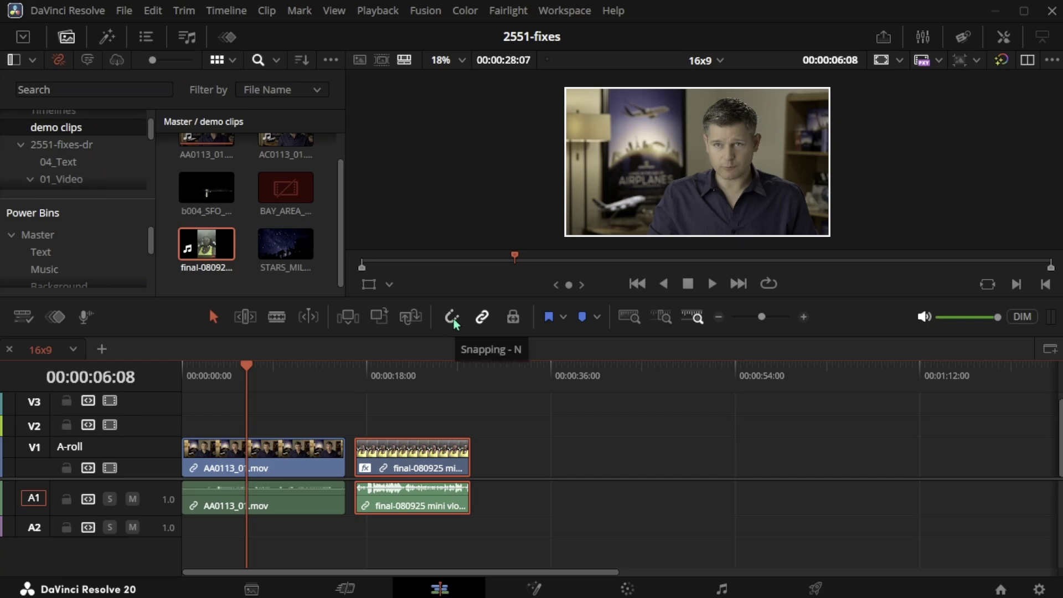
{"action": "mouse_move", "coordinate": [402, 471]}
{"action": "left_mouse_down"}
{"action": "mouse_move", "coordinate": [413, 473]}
{"action": "mouse_move", "coordinate": [394, 471]}
{"action": "left_mouse_up"}
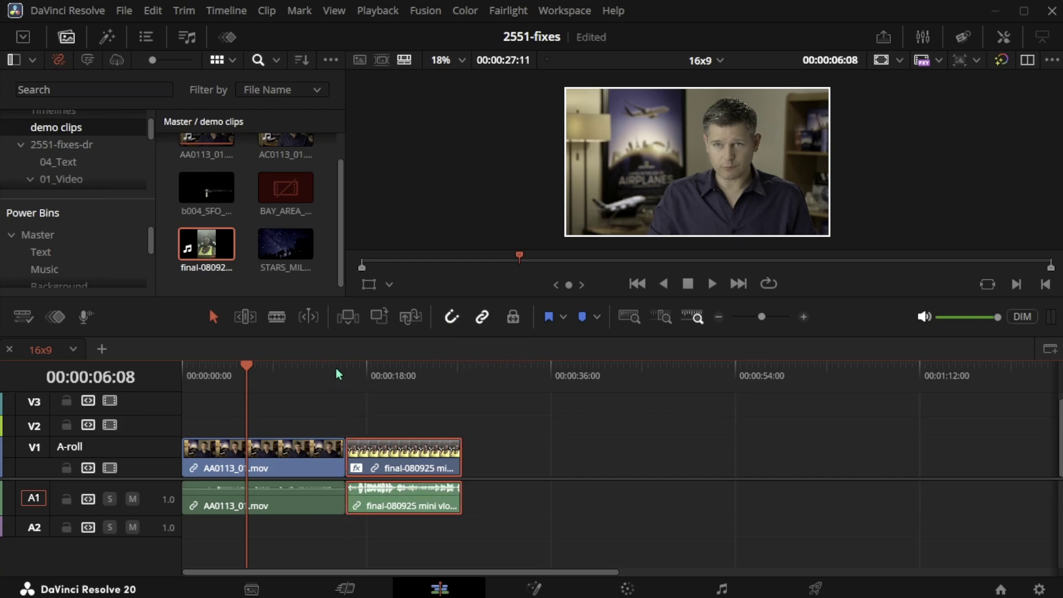
{"action": "left_click", "coordinate": [284, 366]}
Place the STARS_MILKYWAY clip on track V2 at the playhead
{"action": "left_click", "coordinate": [285, 244]}
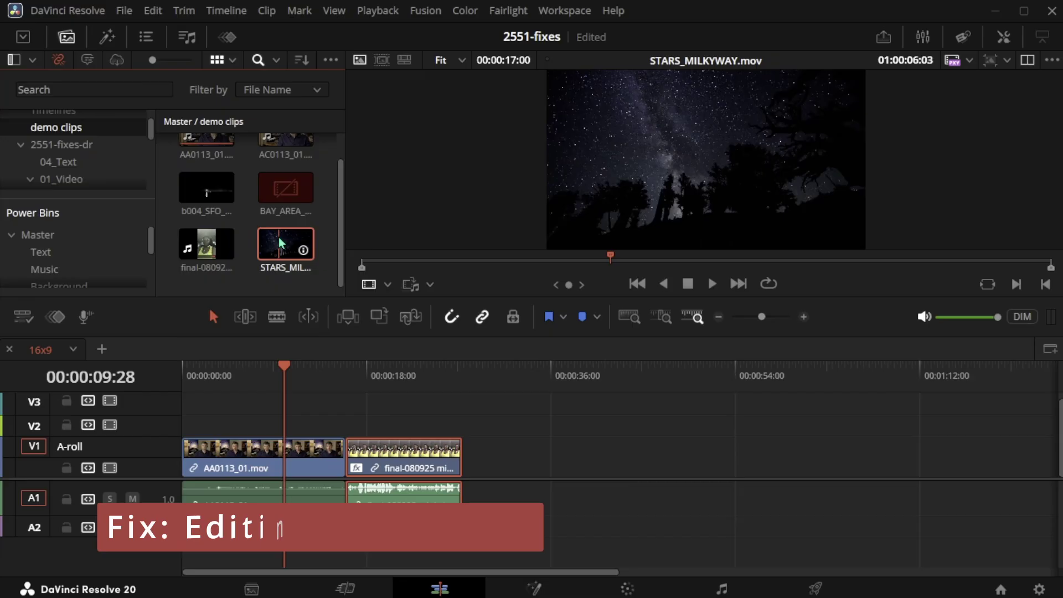
{"action": "left_click", "coordinate": [306, 349]}
{"action": "left_click_drag", "start_coordinate": [307, 348], "coordinate": [302, 415]}
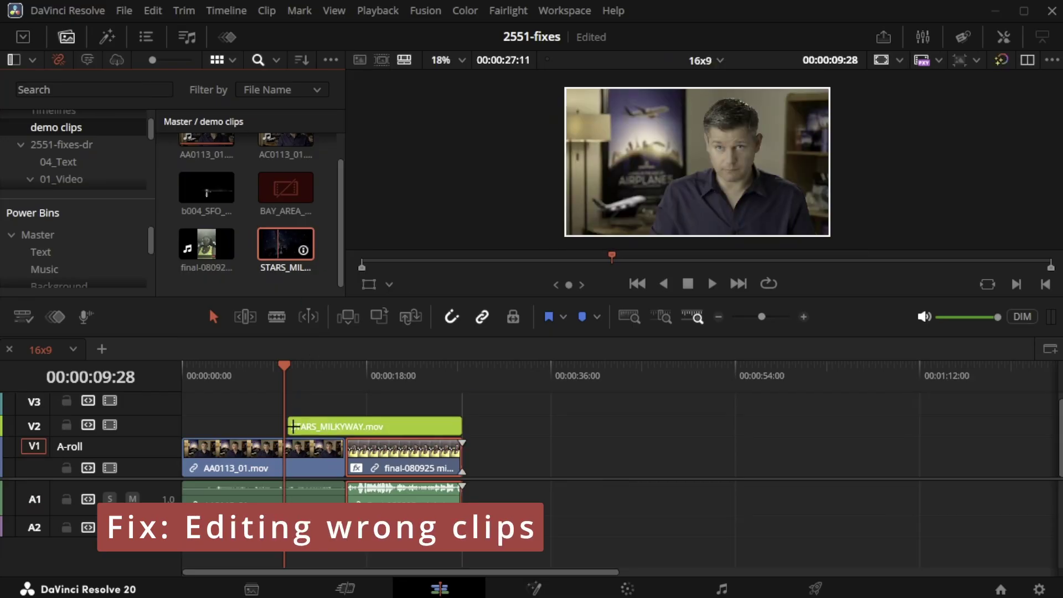
{"action": "left_click", "coordinate": [308, 383]}
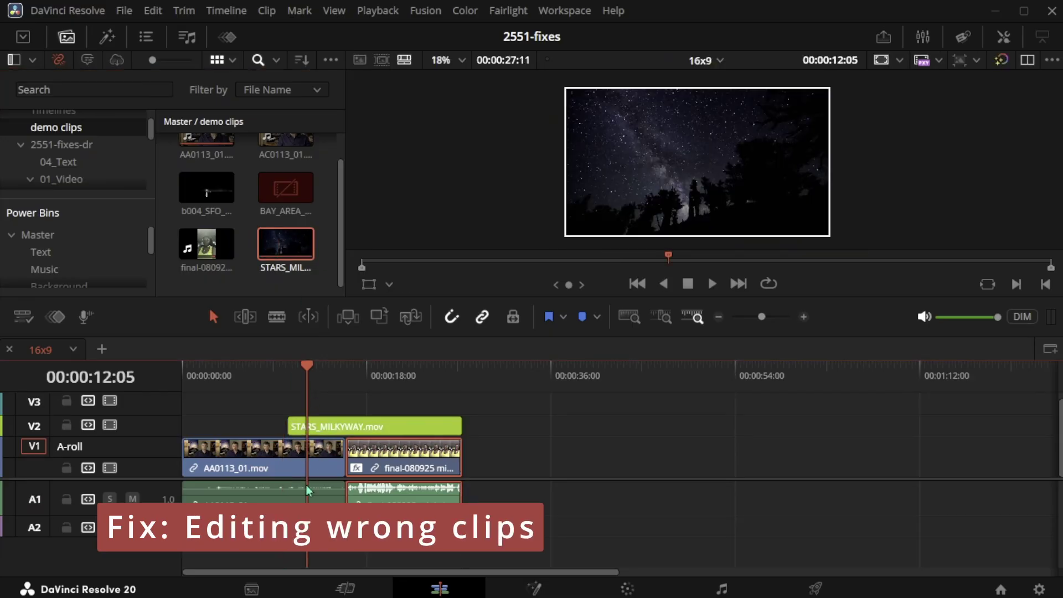
{"action": "left_click", "coordinate": [323, 468]}
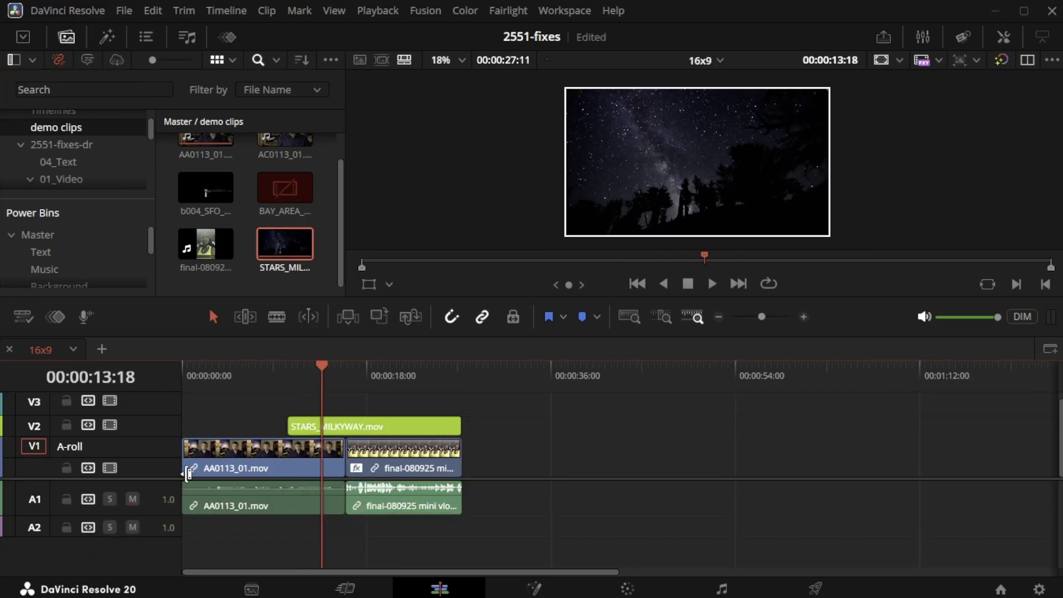
With V1 and A1 excluded, split STARS_MILKYWAY on V2 at 12:28 and 15:29
{"action": "left_click", "coordinate": [88, 468]}
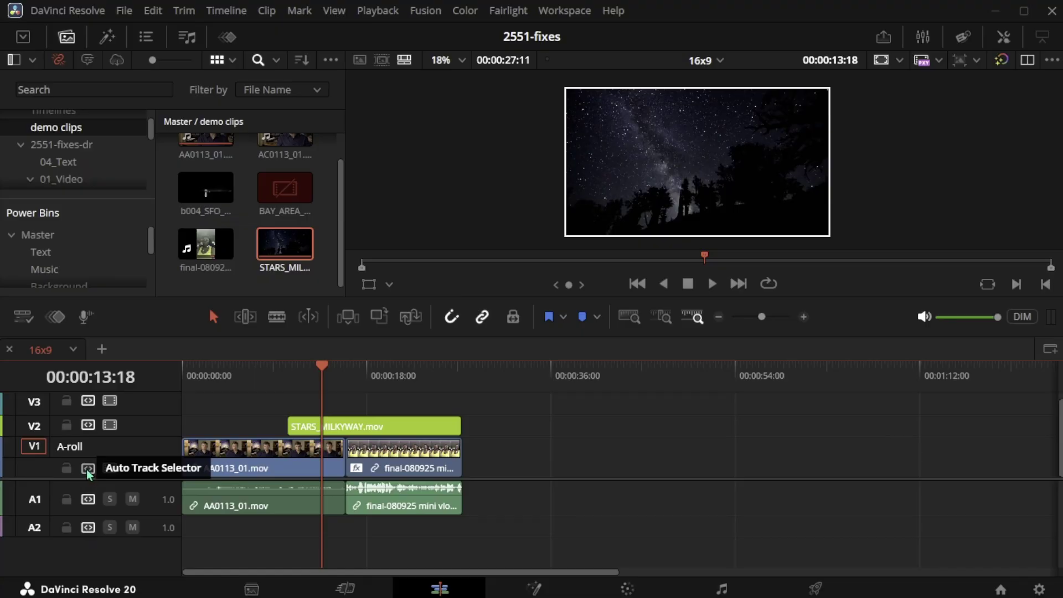
{"action": "left_click", "coordinate": [88, 499]}
{"action": "left_click", "coordinate": [328, 429]}
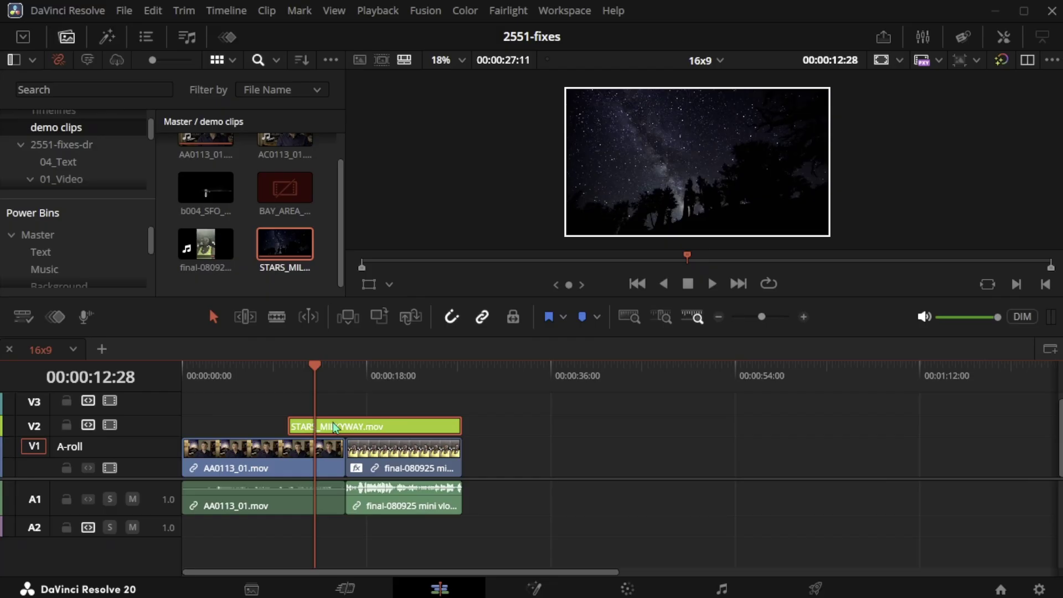
{"action": "key", "text": "ctrl+b"}
{"action": "left_click", "coordinate": [346, 374]}
{"action": "key", "text": "ctrl+b"}
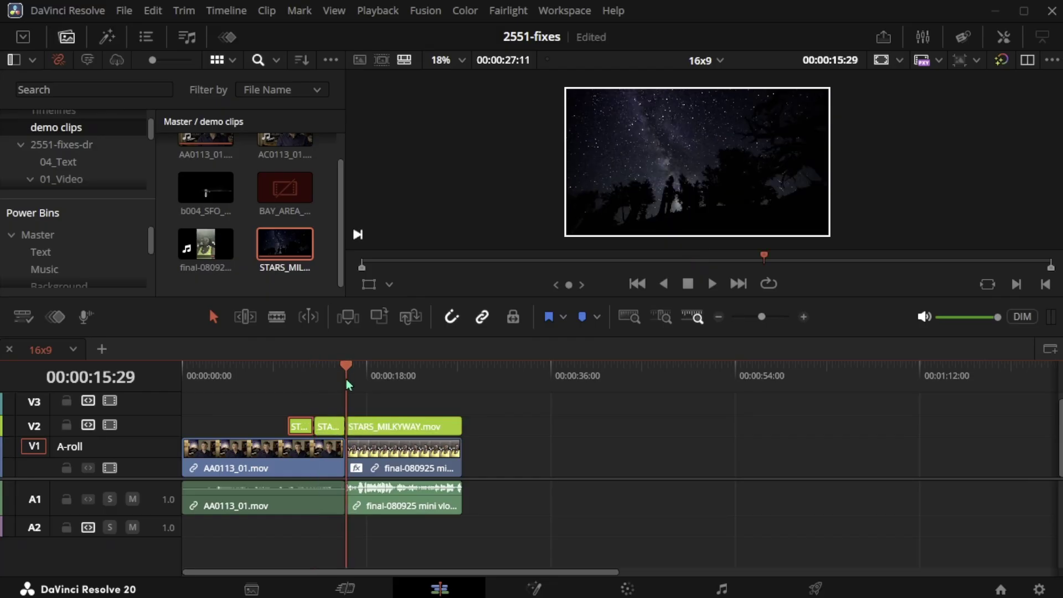
{"action": "left_click", "coordinate": [388, 377]}
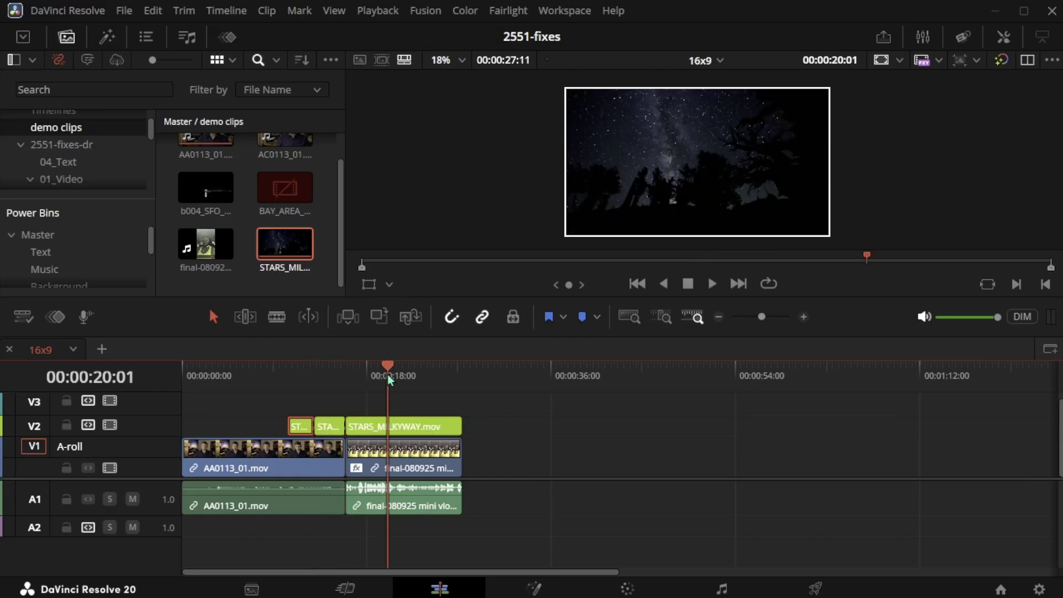
Shift STARS_MILKYWAY one second later and try a Smooth Cut at the V1 cut, then undo
{"action": "left_click_drag", "start_coordinate": [370, 427], "coordinate": [415, 426]}
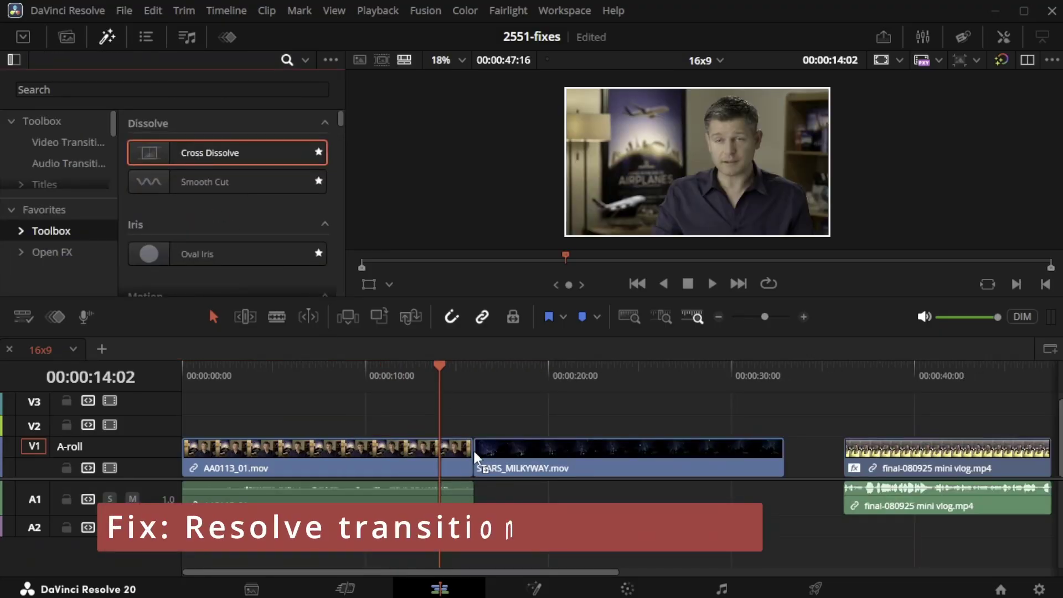
{"action": "left_click_drag", "start_coordinate": [243, 186], "coordinate": [473, 468]}
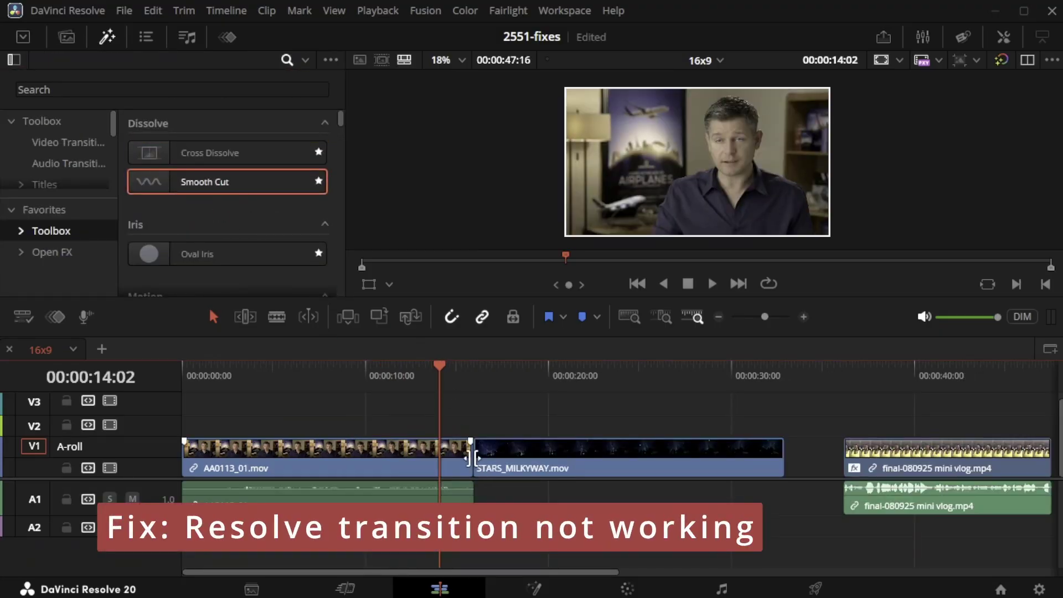
{"action": "left_click", "coordinate": [474, 372]}
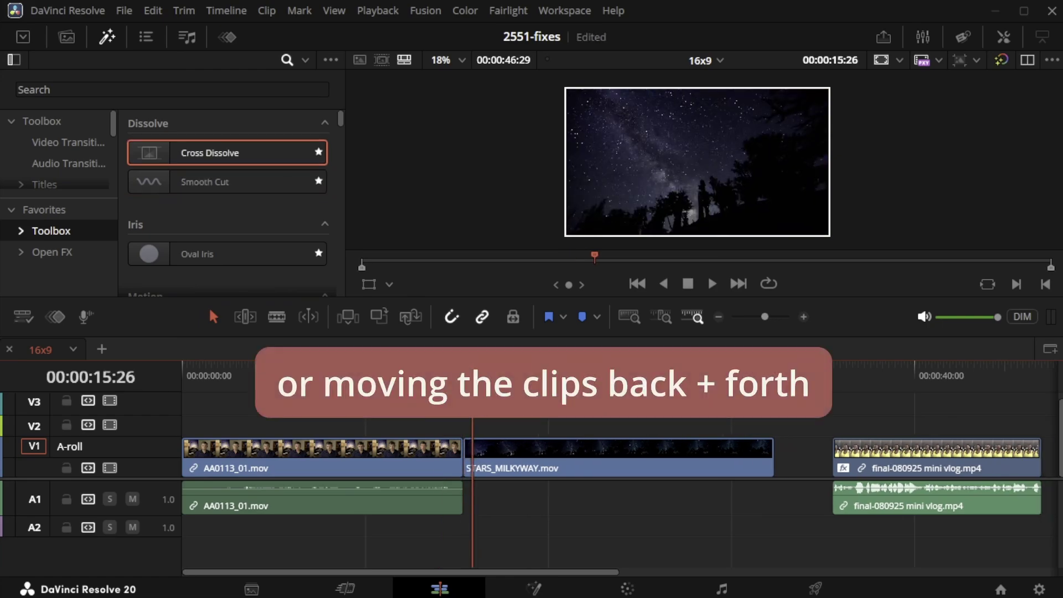
{"action": "key", "text": "ctrl+z"}
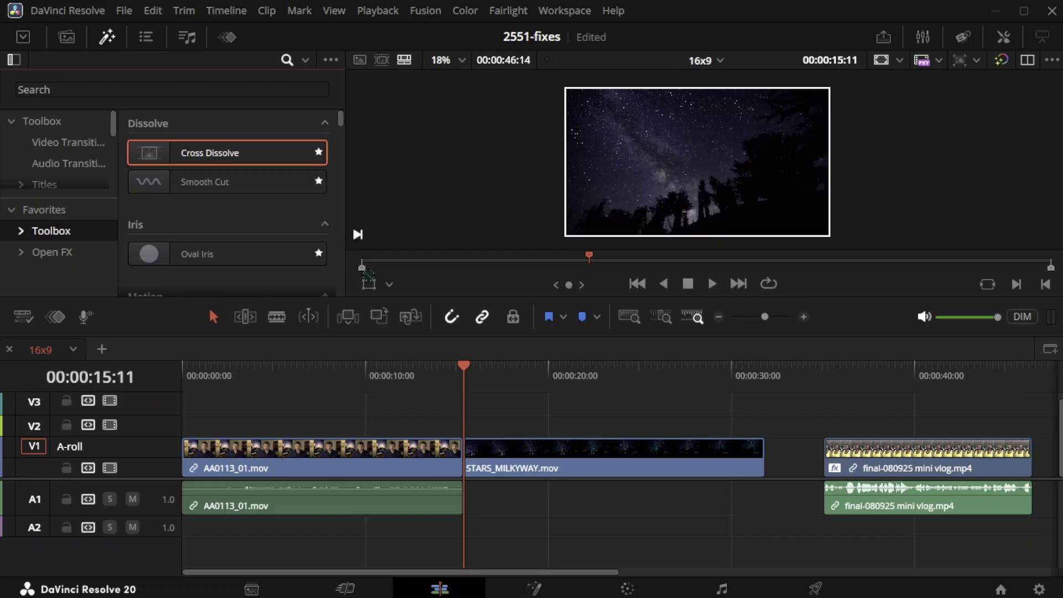
Add a Cross Dissolve between AA0113_01 and STARS_MILKYWAY on V1 and play it back
{"action": "left_click_drag", "start_coordinate": [252, 155], "coordinate": [458, 460]}
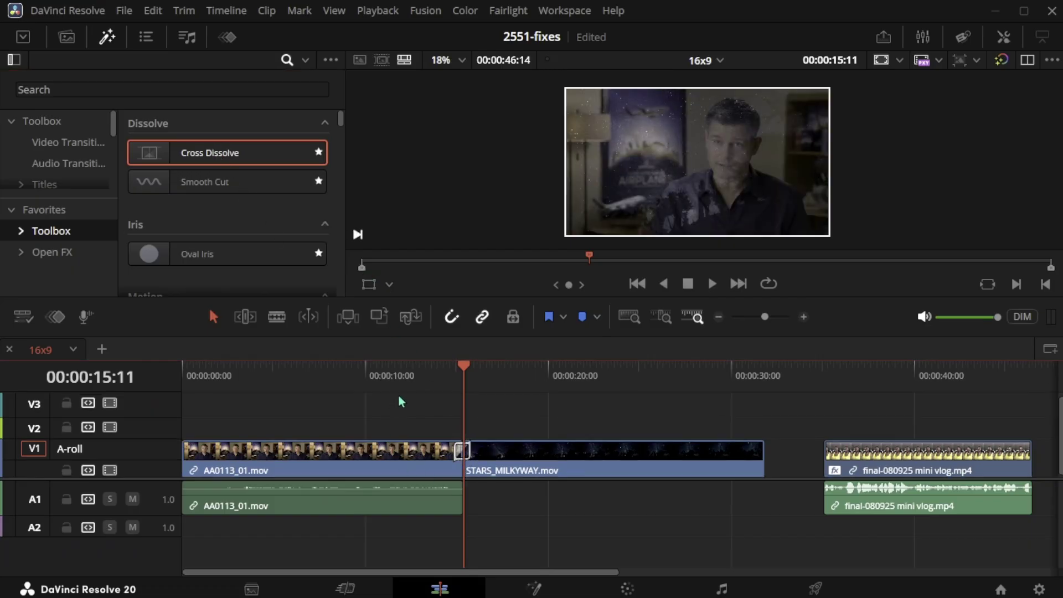
{"action": "left_click", "coordinate": [442, 374]}
{"action": "key", "text": "space"}
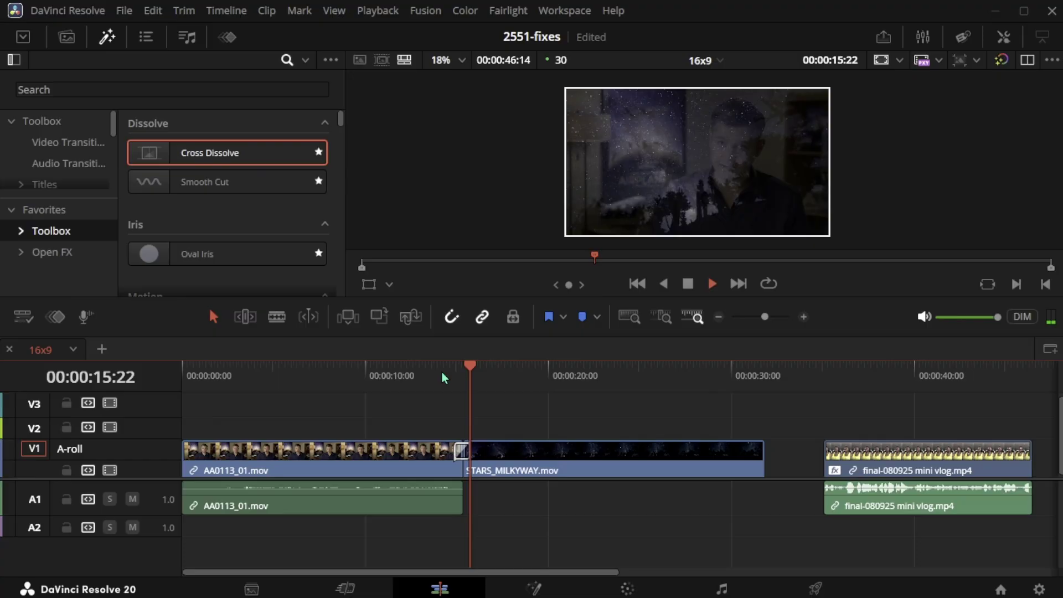
Apply the Cross Fade +3 dB audio transition at the A1 clip junction
{"action": "left_click", "coordinate": [454, 376]}
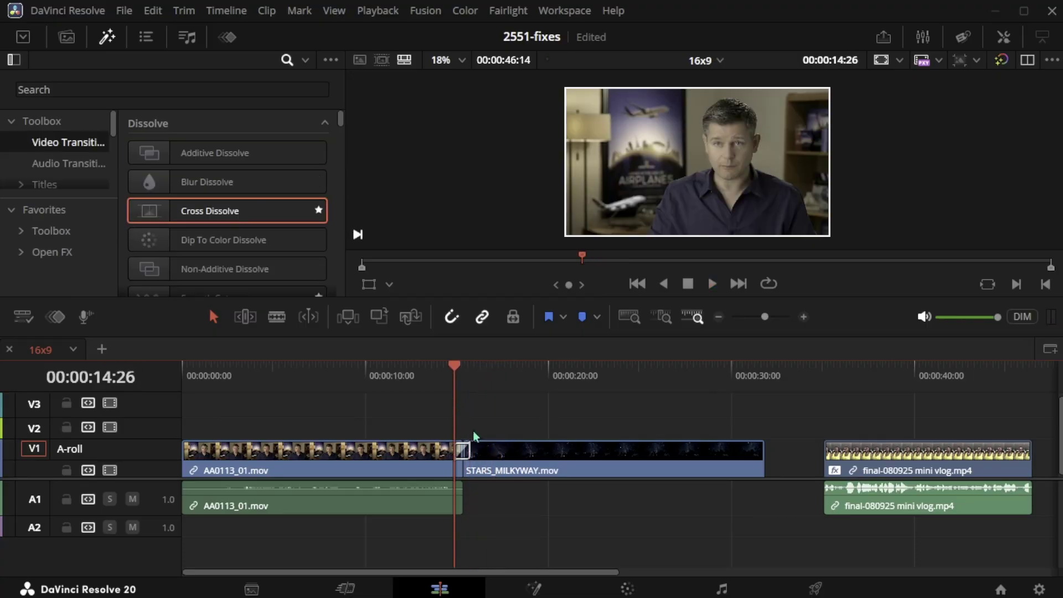
{"action": "left_click", "coordinate": [80, 165]}
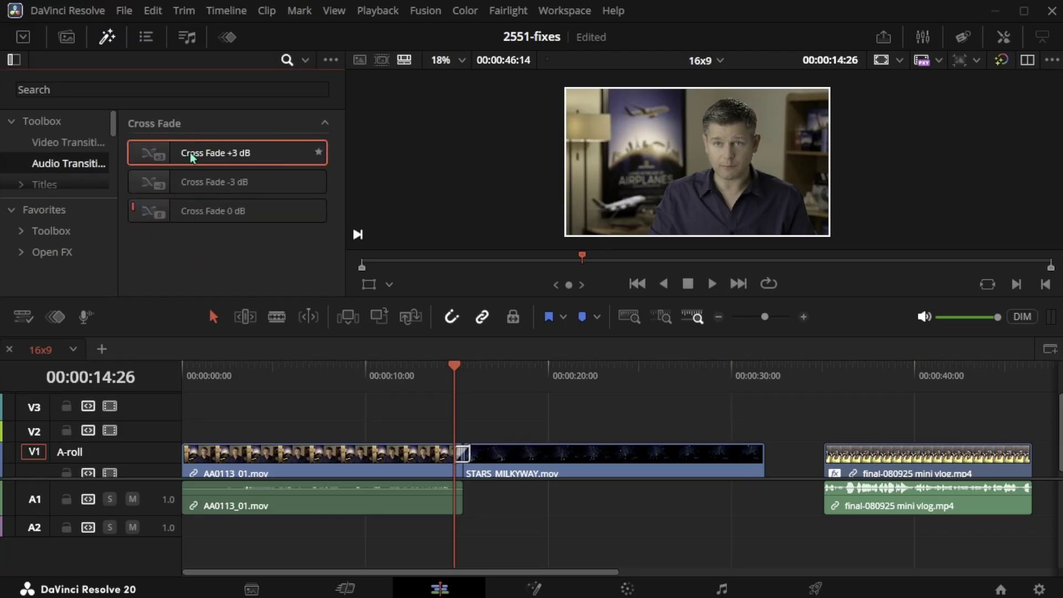
{"action": "left_click_drag", "start_coordinate": [190, 152], "coordinate": [473, 494]}
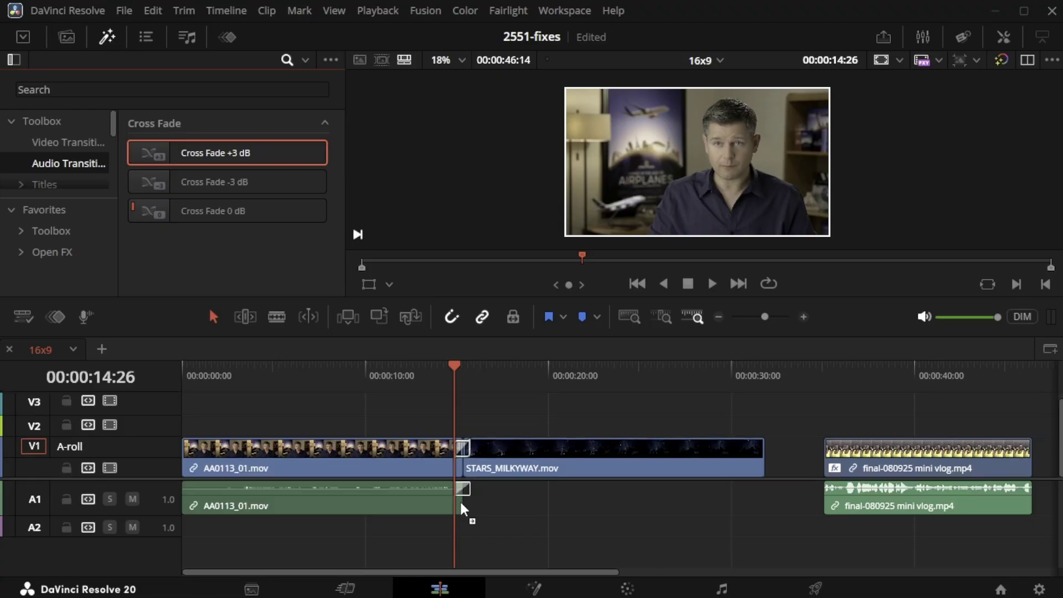
{"action": "left_click_drag", "start_coordinate": [459, 499], "coordinate": [459, 499]}
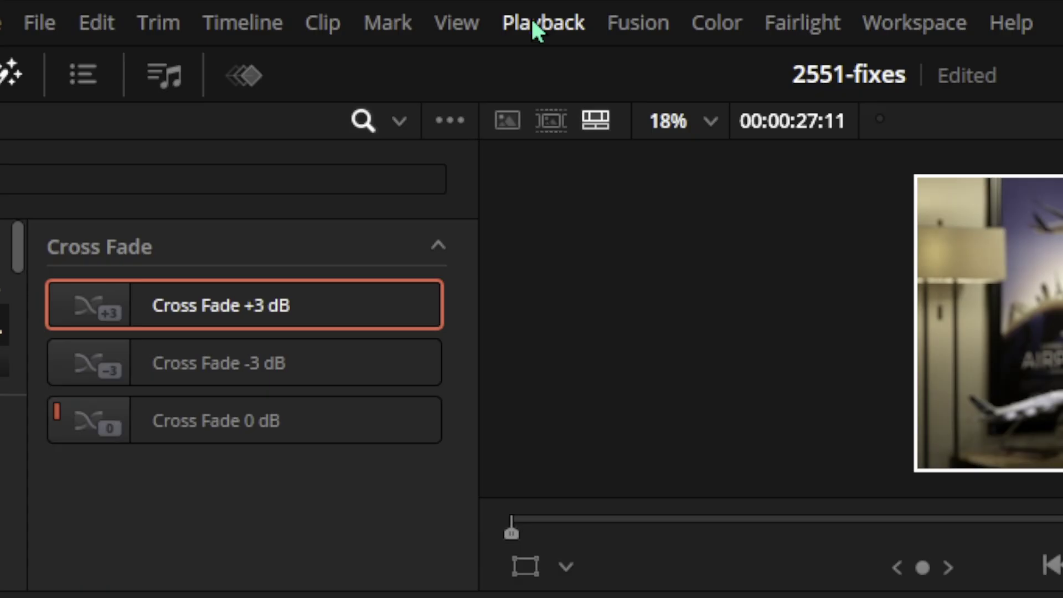
Review the Playback menu's Render Cache, Timeline Playback Resolution and Proxy Handling options
{"action": "left_click", "coordinate": [535, 29]}
{"action": "mouse_move", "coordinate": [565, 169]}
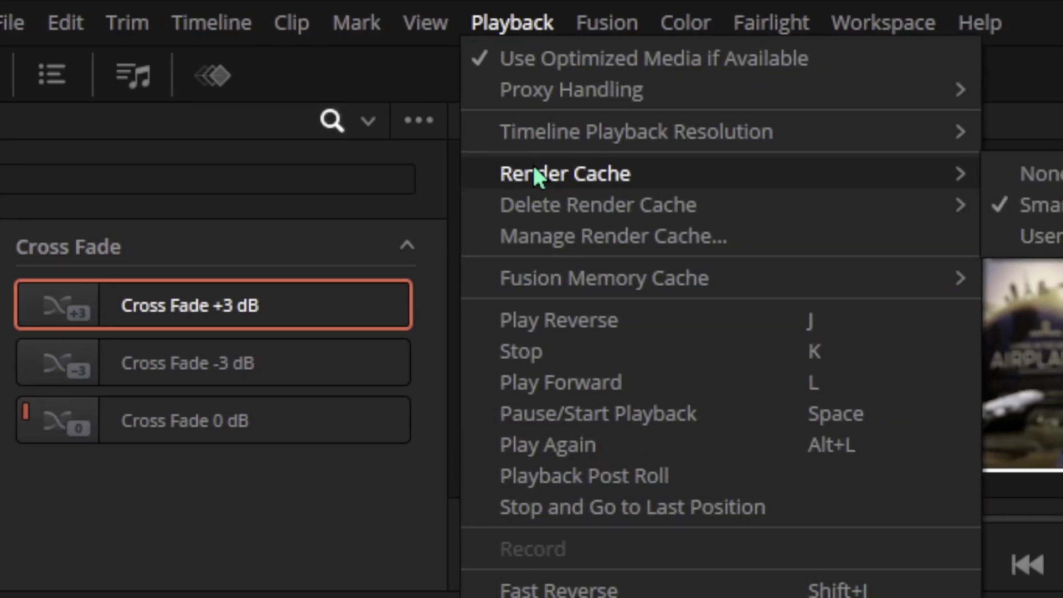
{"action": "mouse_move", "coordinate": [568, 134]}
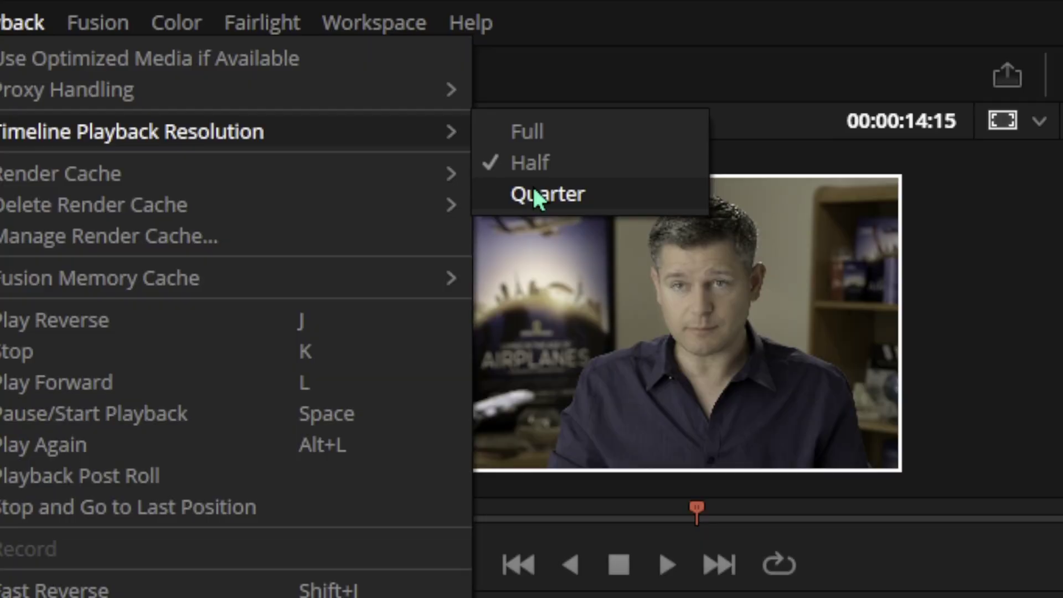
{"action": "mouse_move", "coordinate": [119, 94]}
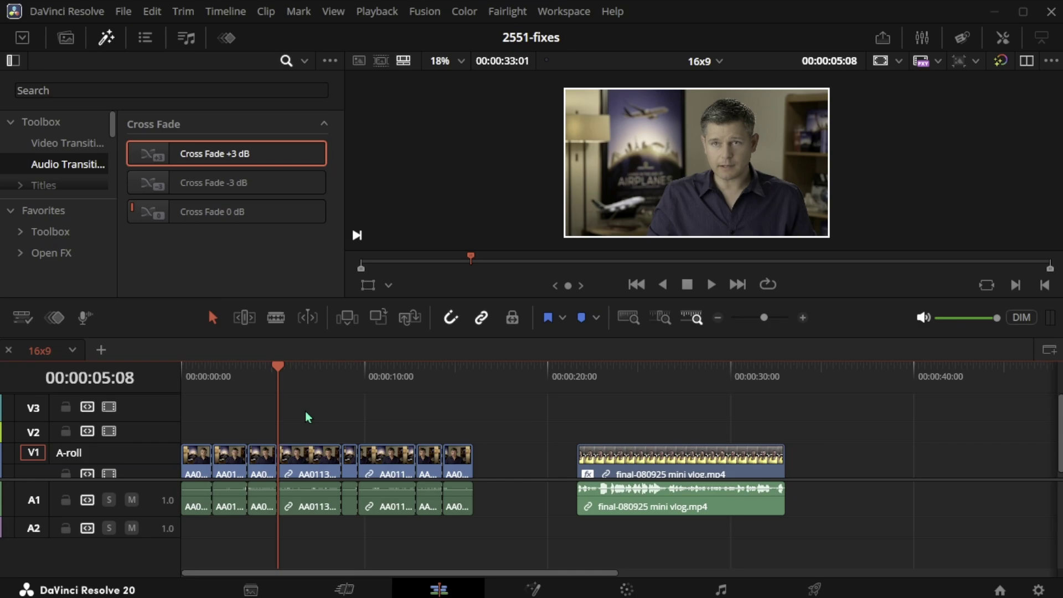
Combine the A-roll clips on V1 and A1 into a compound clip named 'intro'
{"action": "left_click_drag", "start_coordinate": [195, 413], "coordinate": [460, 519]}
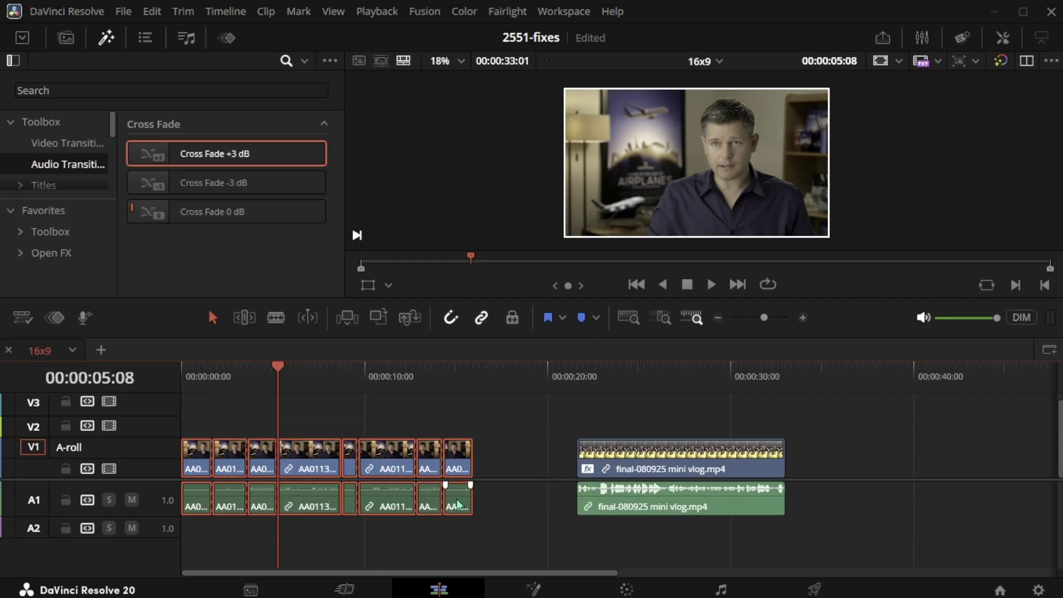
{"action": "right_click", "coordinate": [456, 499]}
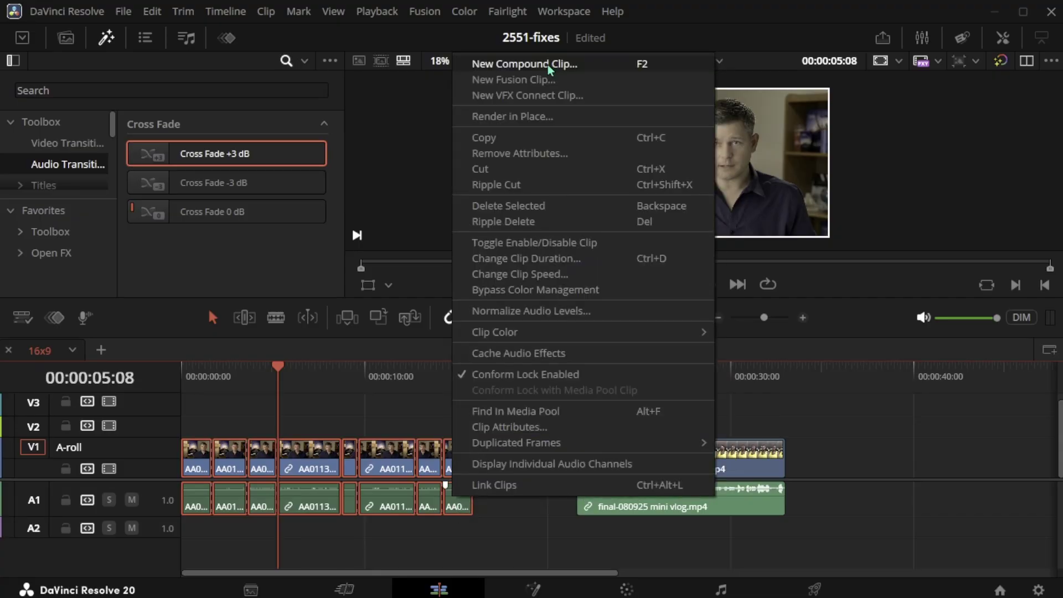
{"action": "left_click", "coordinate": [546, 64]}
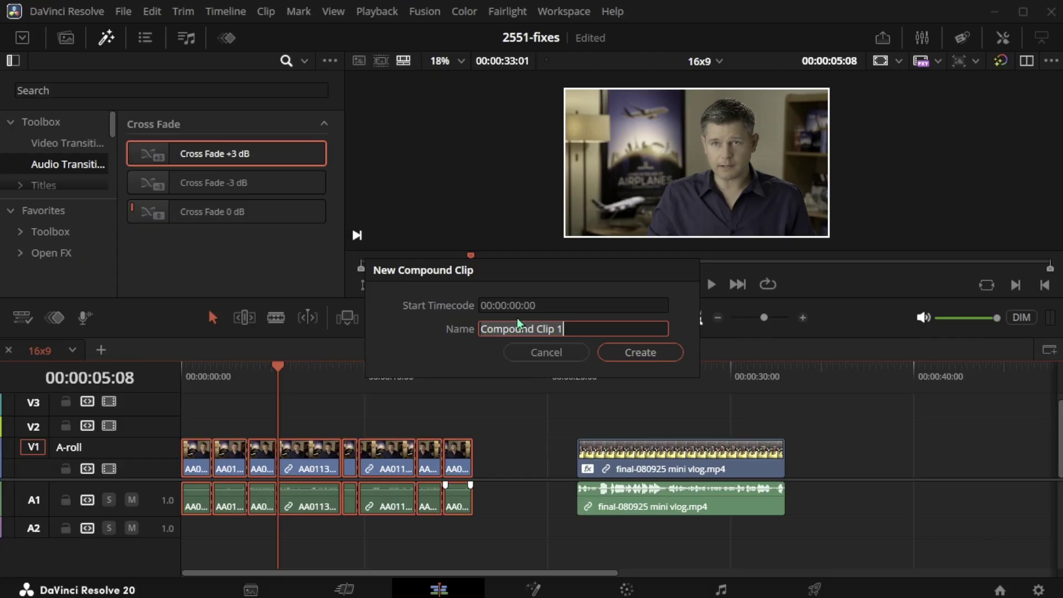
{"action": "type", "text": "intro"}
{"action": "left_click", "coordinate": [618, 350]}
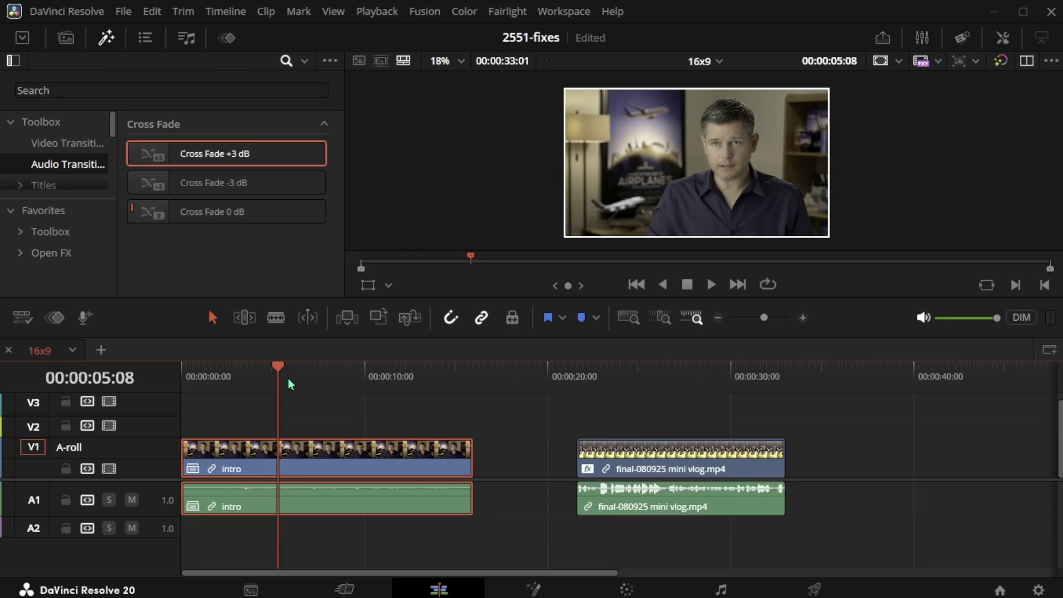
Decompose the intro compound clip in place back into its individual clips
{"action": "left_click", "coordinate": [282, 420]}
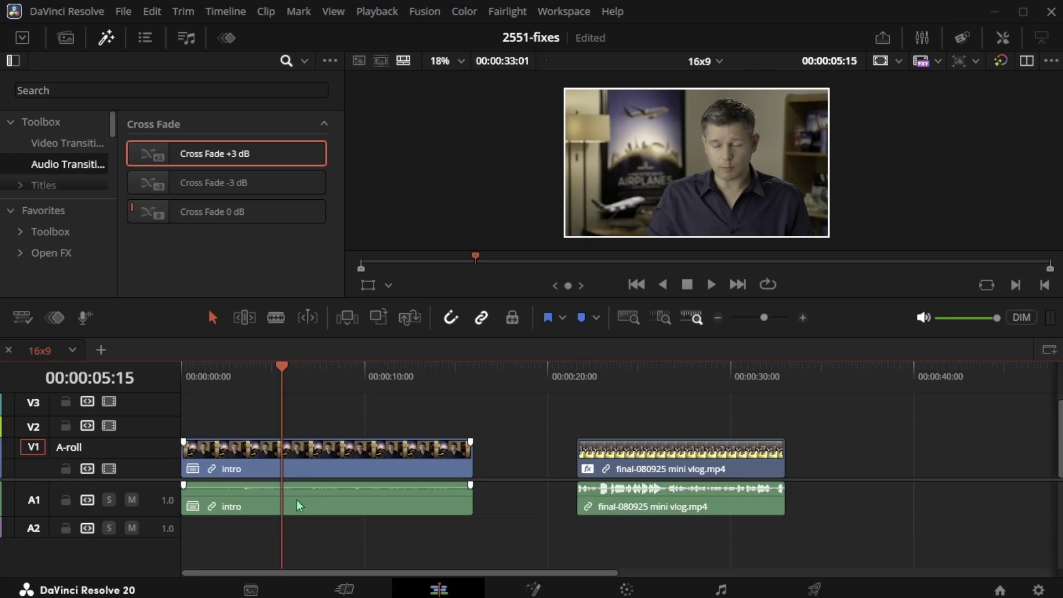
{"action": "right_click", "coordinate": [297, 505]}
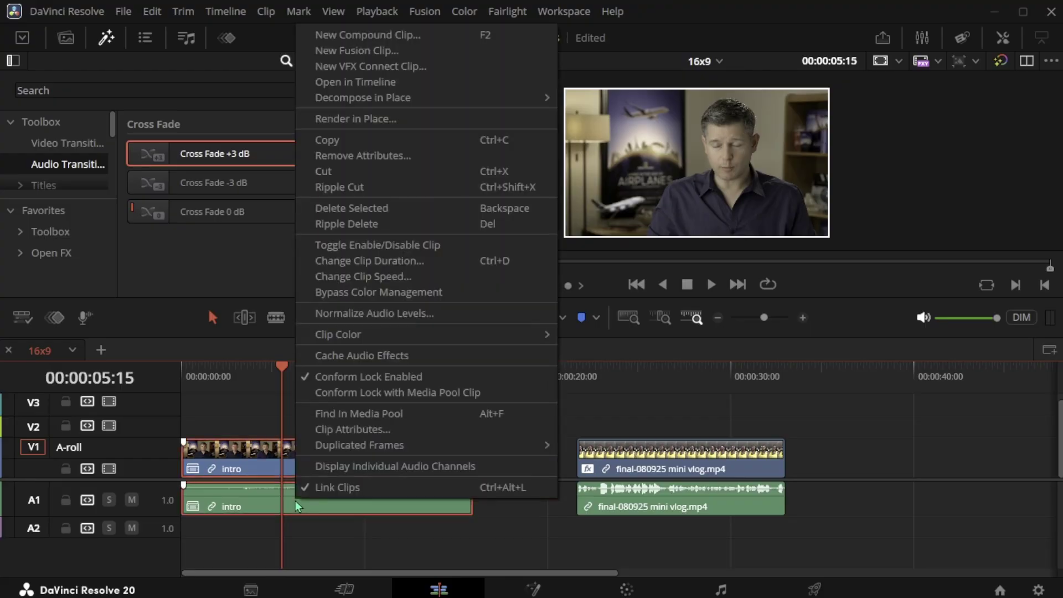
{"action": "mouse_move", "coordinate": [377, 101]}
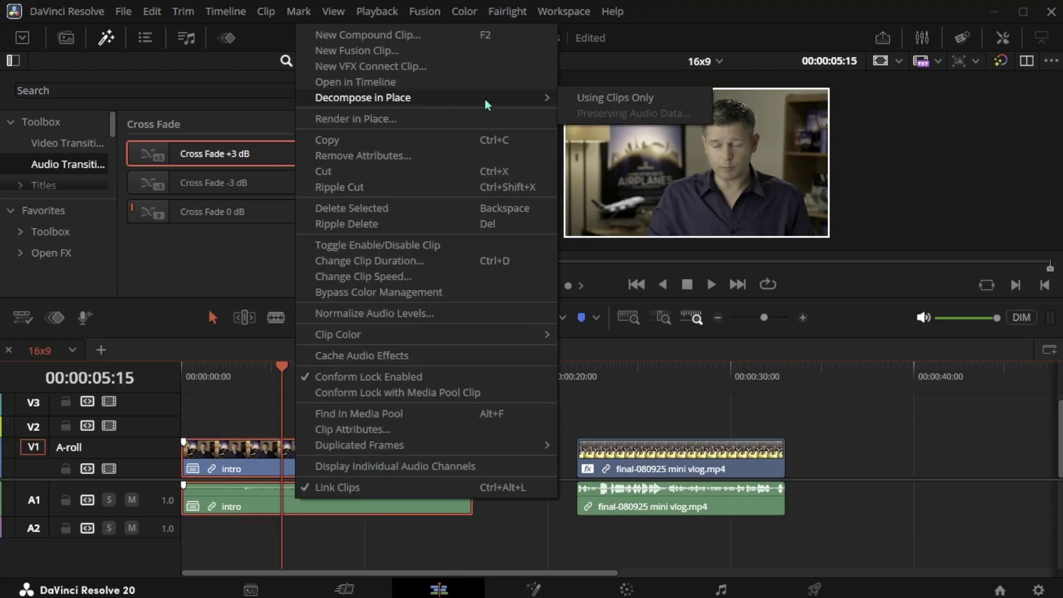
{"action": "left_click", "coordinate": [602, 101]}
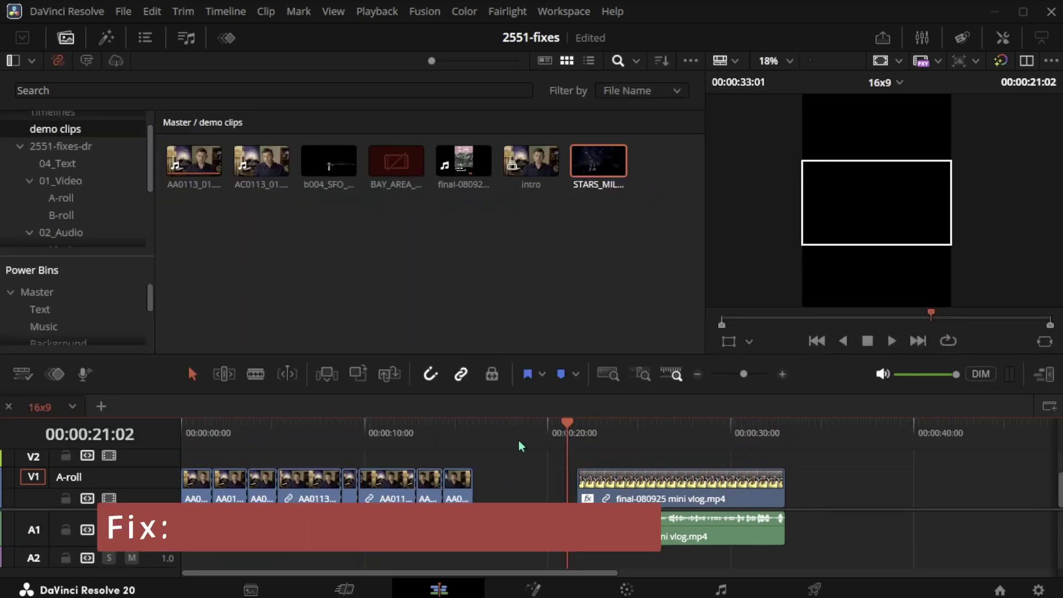
Play the final-080925 mini vlog clip from its start to check its sync
{"action": "left_click", "coordinate": [619, 425]}
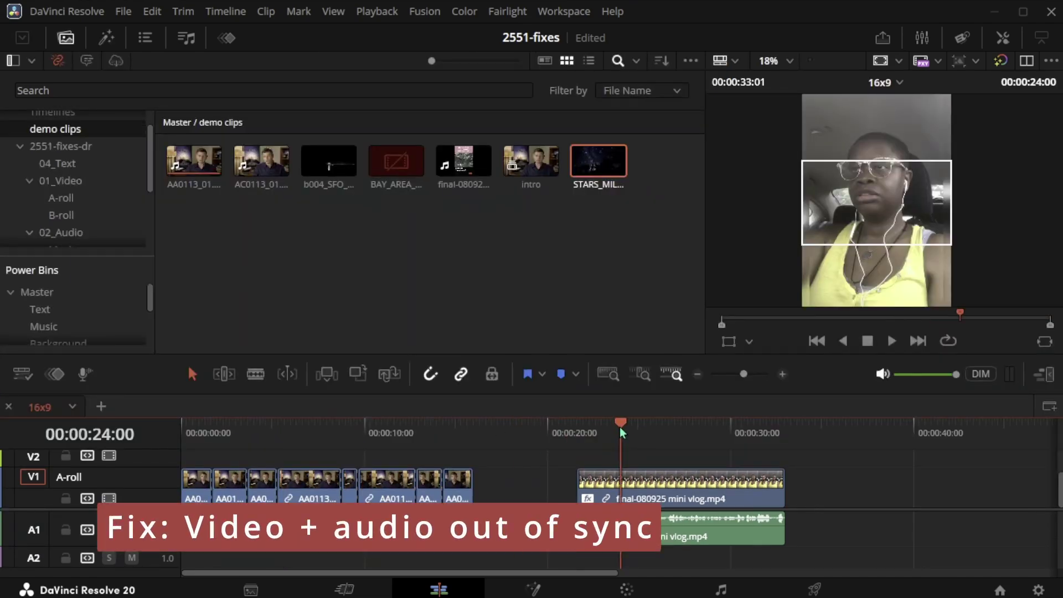
{"action": "left_click_drag", "start_coordinate": [620, 428], "coordinate": [597, 439]}
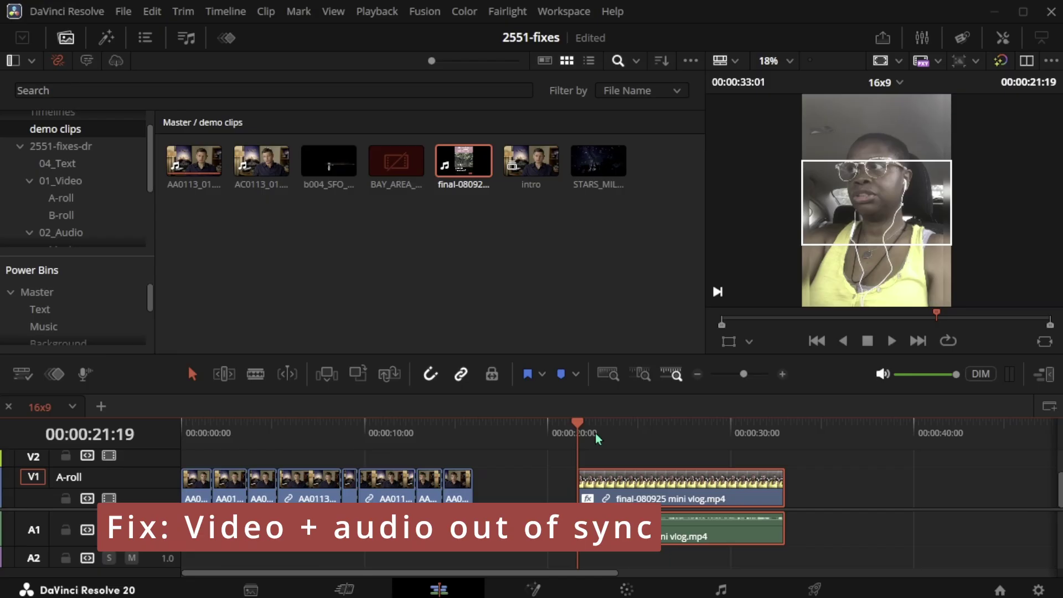
{"action": "key", "text": "space"}
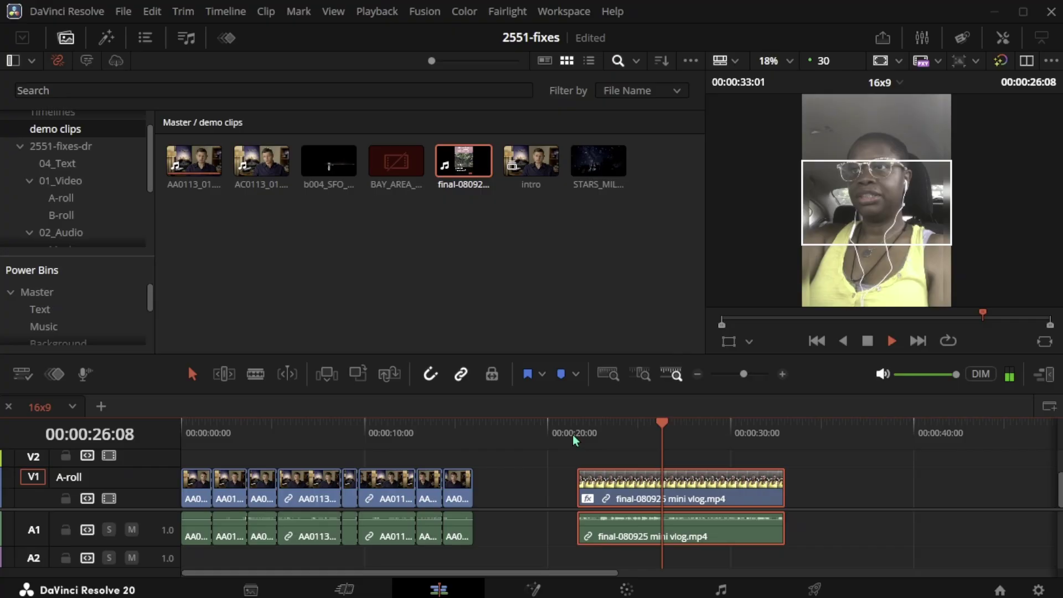
{"action": "key", "text": "space"}
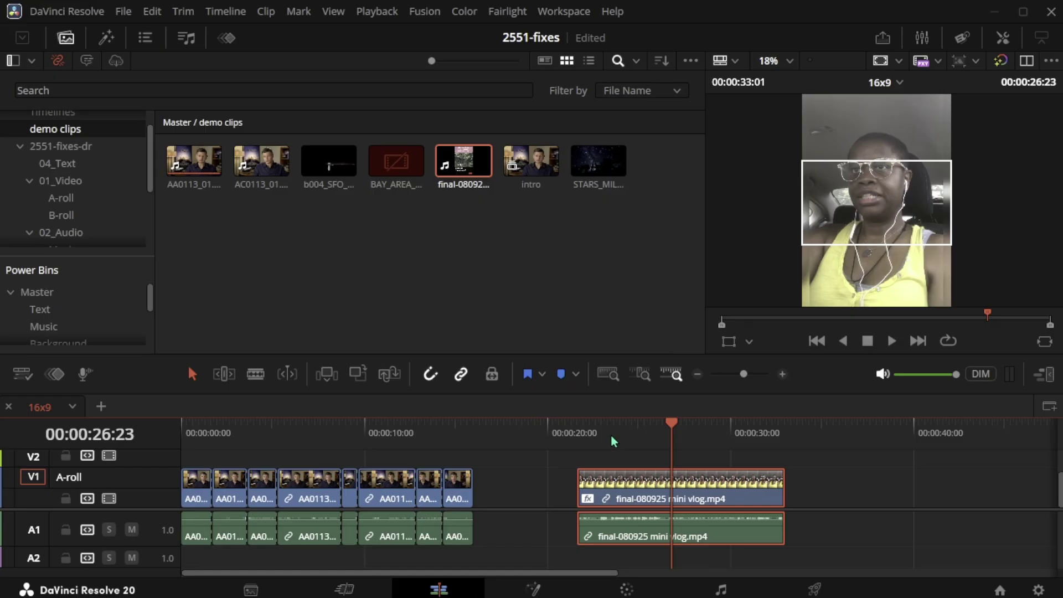
Set the vlog clip's video frame rate to 30 in Clip Attributes and replay it
{"action": "right_click", "coordinate": [618, 503]}
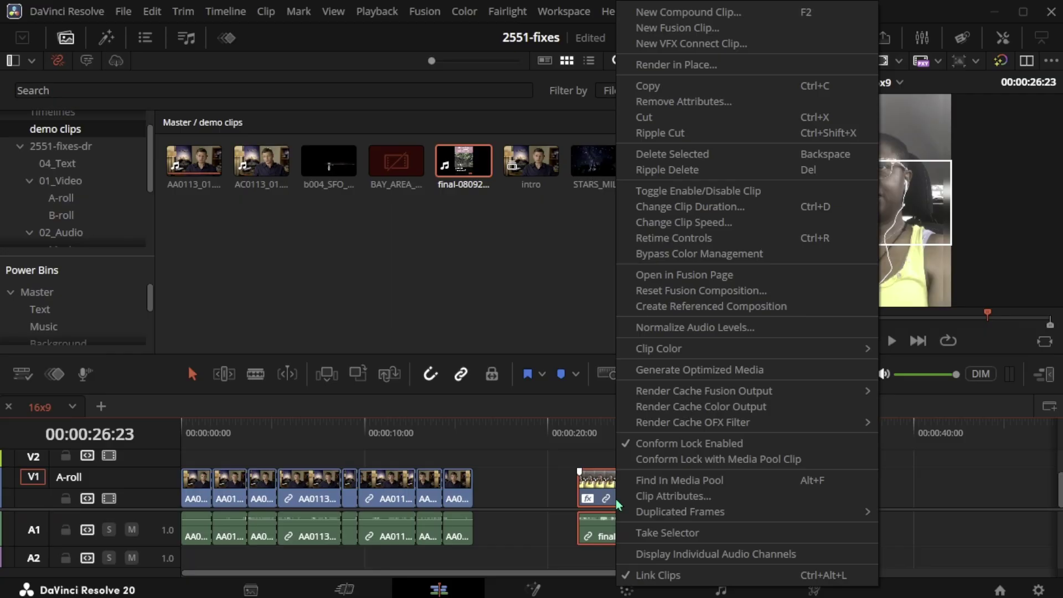
{"action": "left_click", "coordinate": [638, 497]}
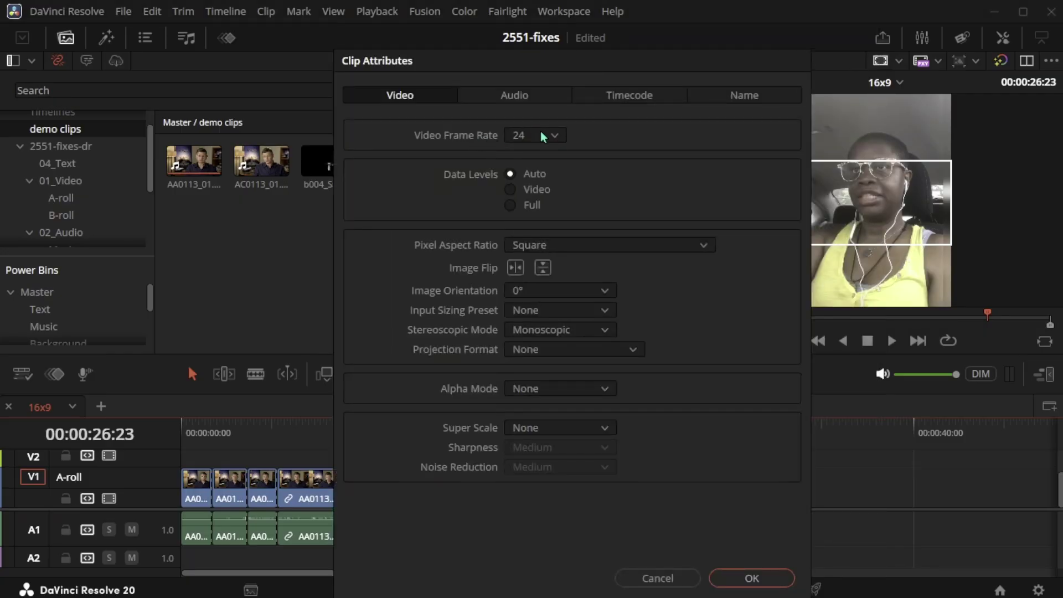
{"action": "left_click", "coordinate": [541, 135]}
{"action": "left_click", "coordinate": [540, 135]}
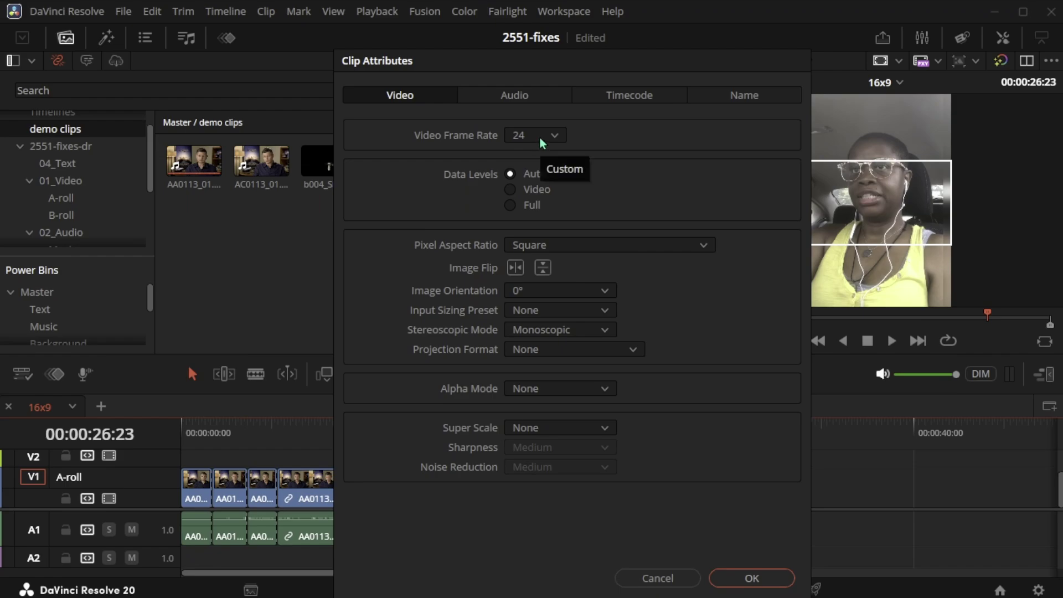
{"action": "left_click", "coordinate": [542, 143]}
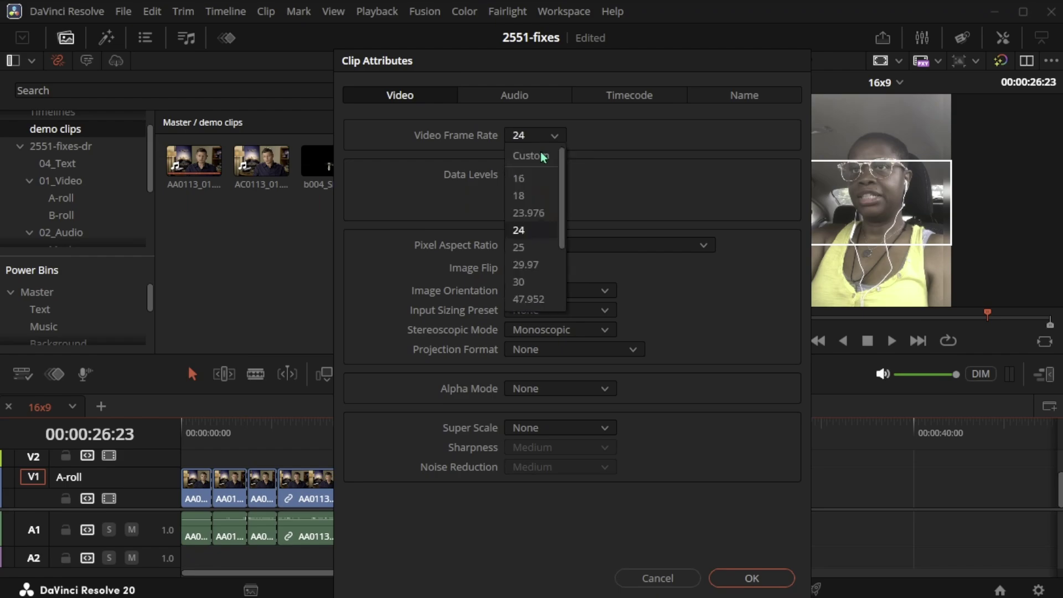
{"action": "left_click", "coordinate": [544, 283]}
{"action": "left_click", "coordinate": [751, 578]}
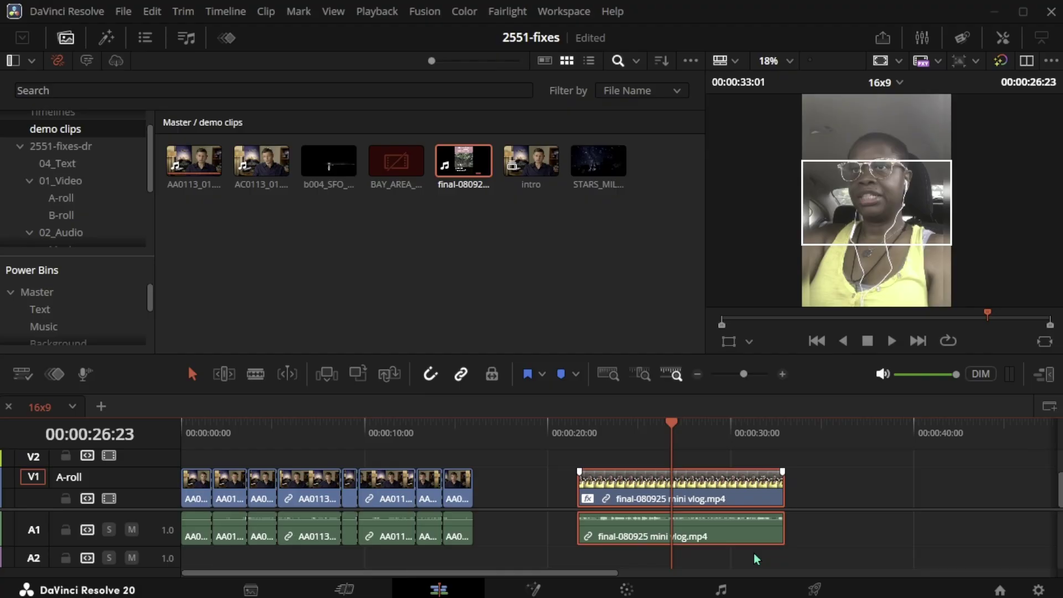
{"action": "left_click", "coordinate": [620, 435]}
{"action": "key", "text": "space"}
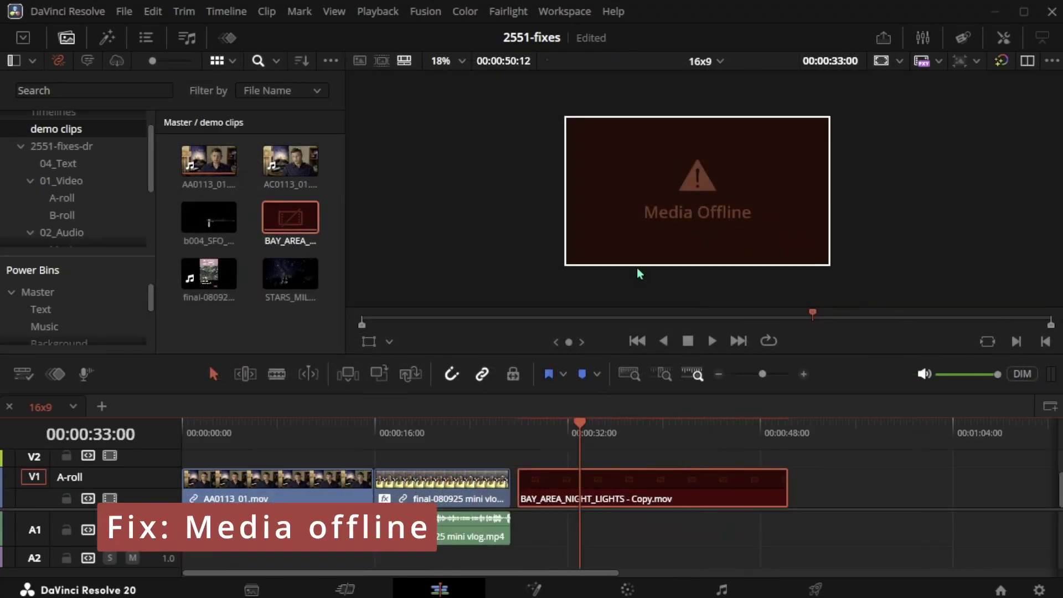
Load the offline BAY_AREA_NIGHT_LIGHTS clip and relink it from its context menu
{"action": "double_click", "coordinate": [293, 217]}
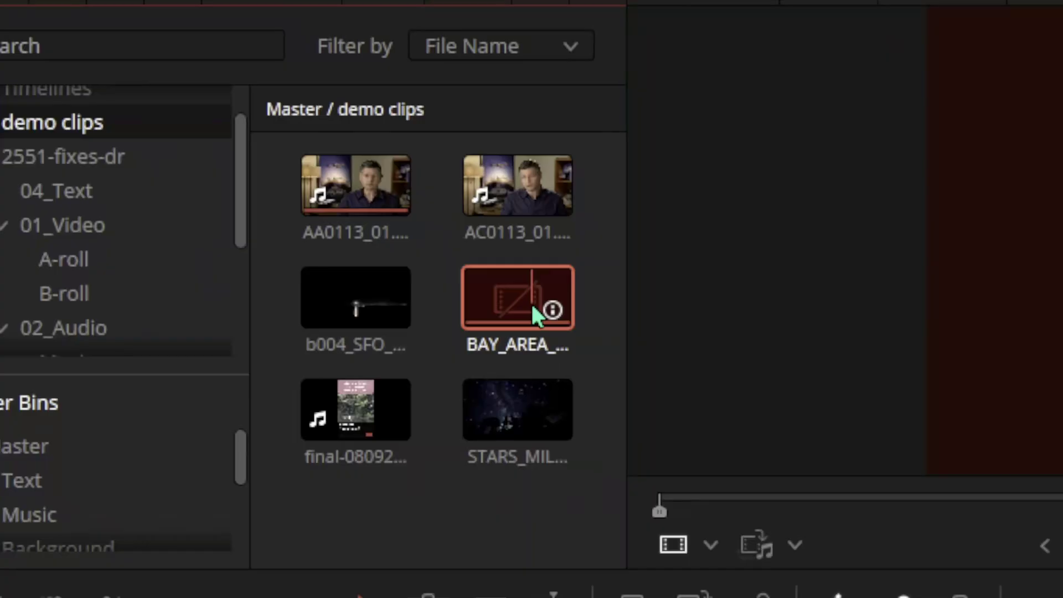
{"action": "right_click", "coordinate": [298, 224]}
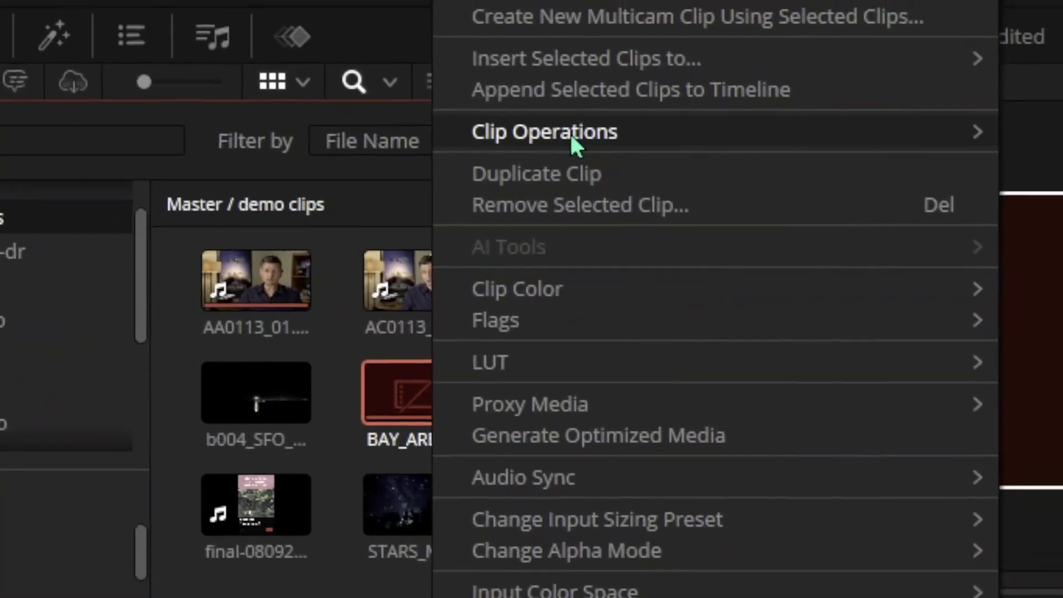
{"action": "mouse_move", "coordinate": [671, 43]}
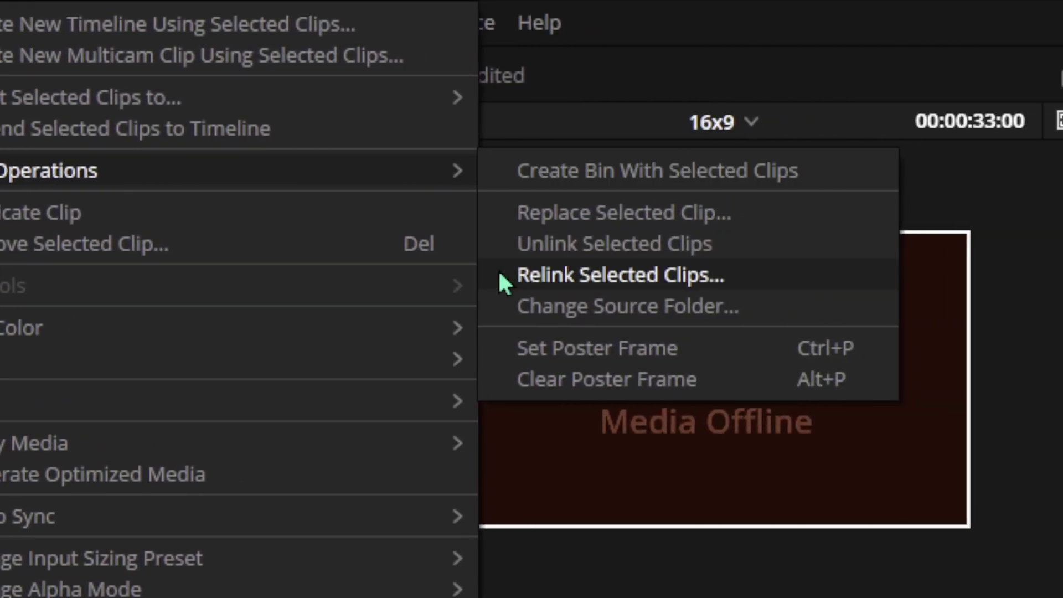
{"action": "left_click", "coordinate": [500, 275]}
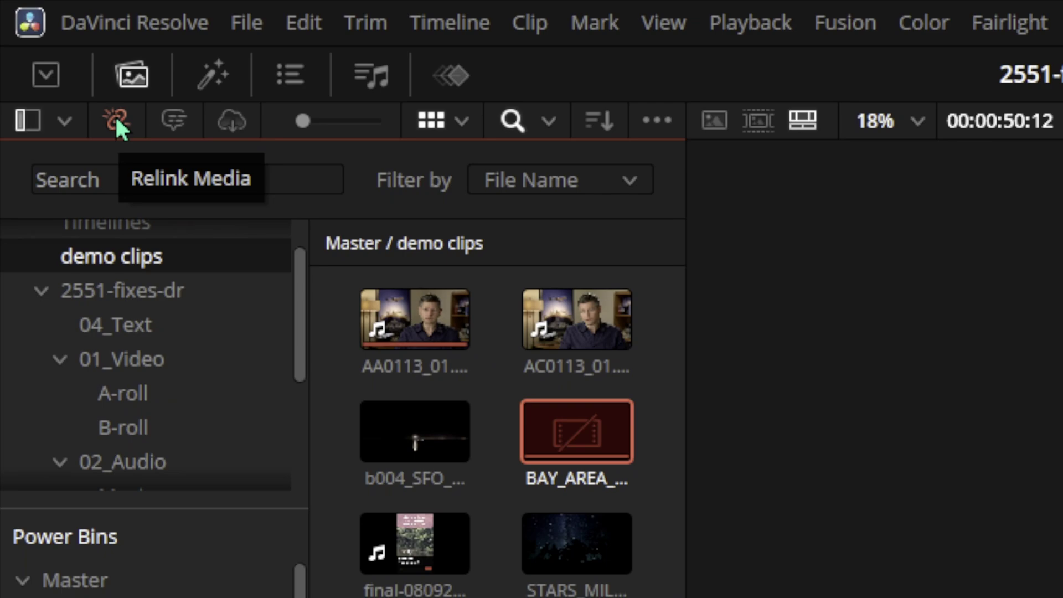
Use the Relink Media tool and relink all clips in the current bin
{"action": "left_click", "coordinate": [115, 114]}
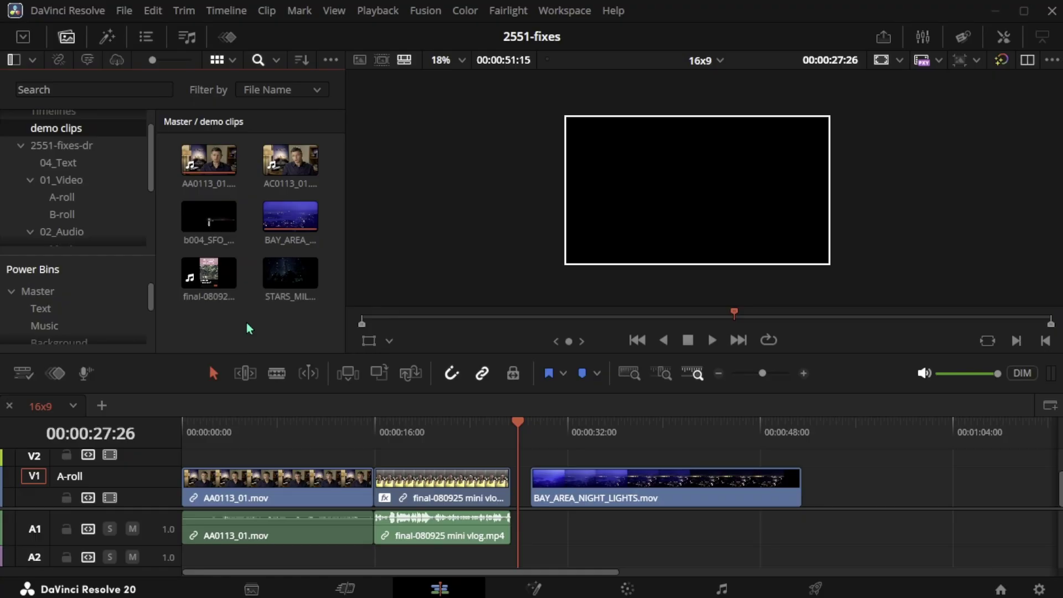
{"action": "right_click", "coordinate": [247, 327]}
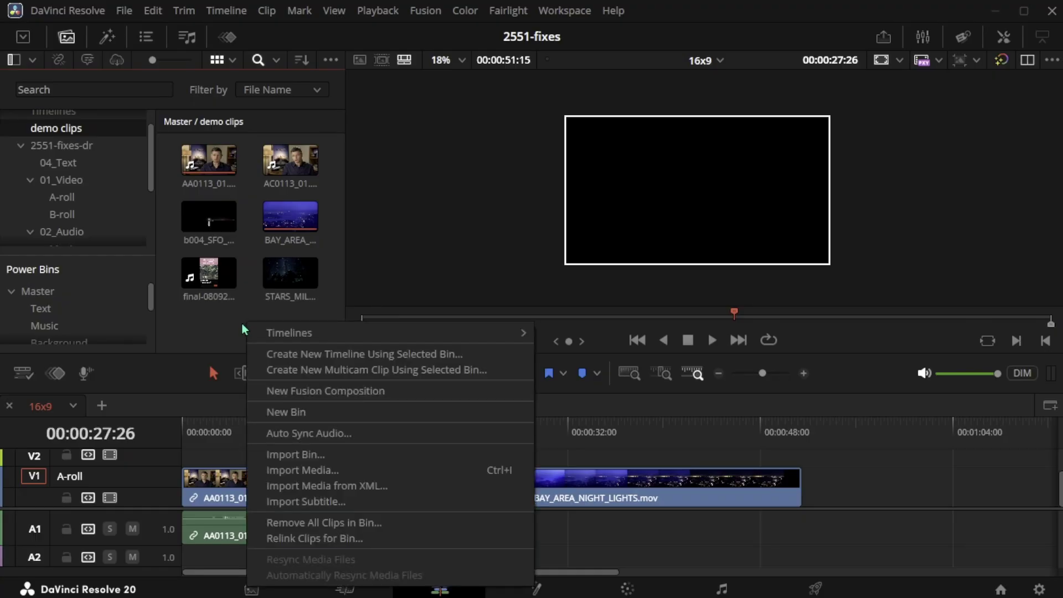
{"action": "left_click", "coordinate": [319, 539]}
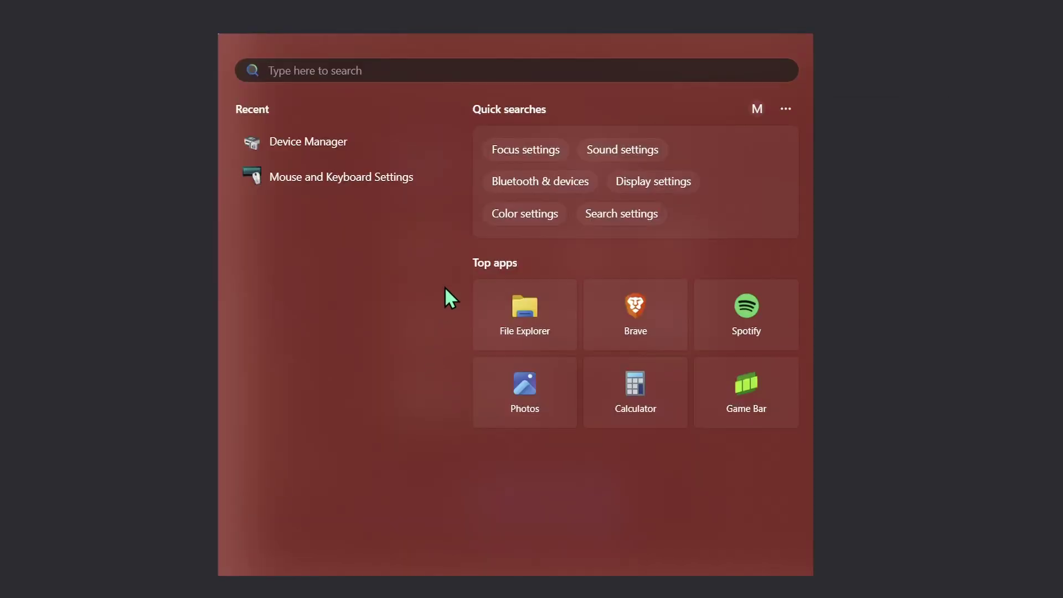
In Device Manager, expand Display adapters and bring up actions for AMD Radeon (TM) Graphics
{"action": "left_click", "coordinate": [339, 141]}
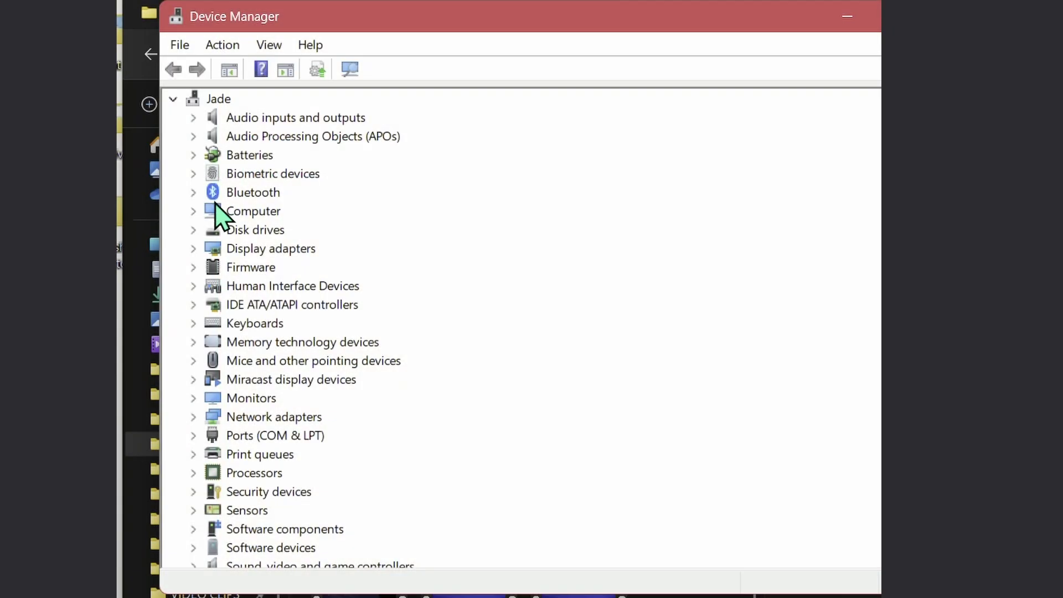
{"action": "left_click", "coordinate": [192, 248]}
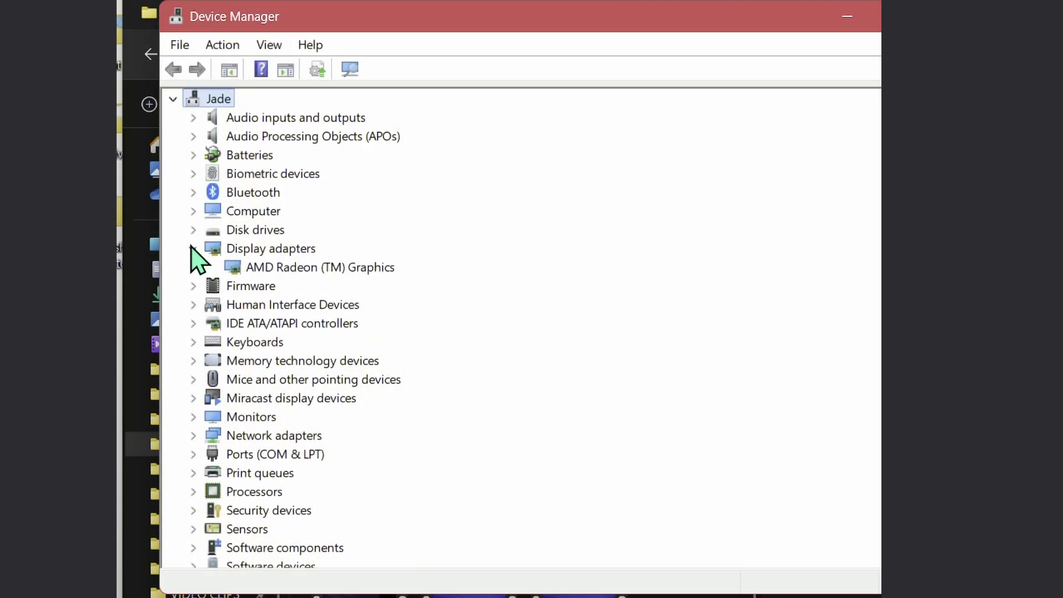
{"action": "right_click", "coordinate": [272, 267]}
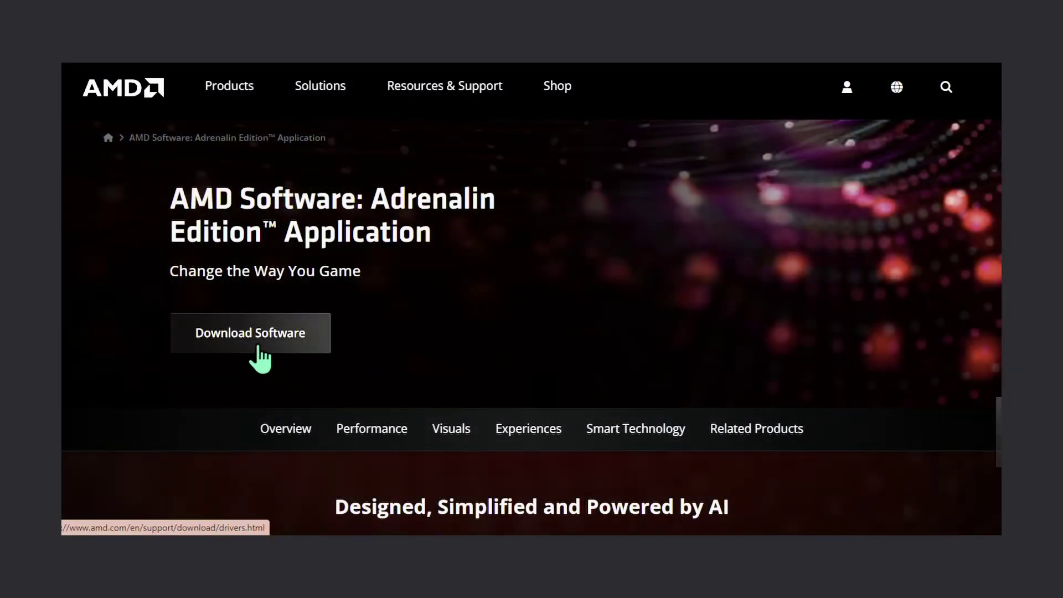
Go from the Adrenalin Edition page to AMD's driver downloads, down to the Windows drivers
{"action": "left_click", "coordinate": [258, 346]}
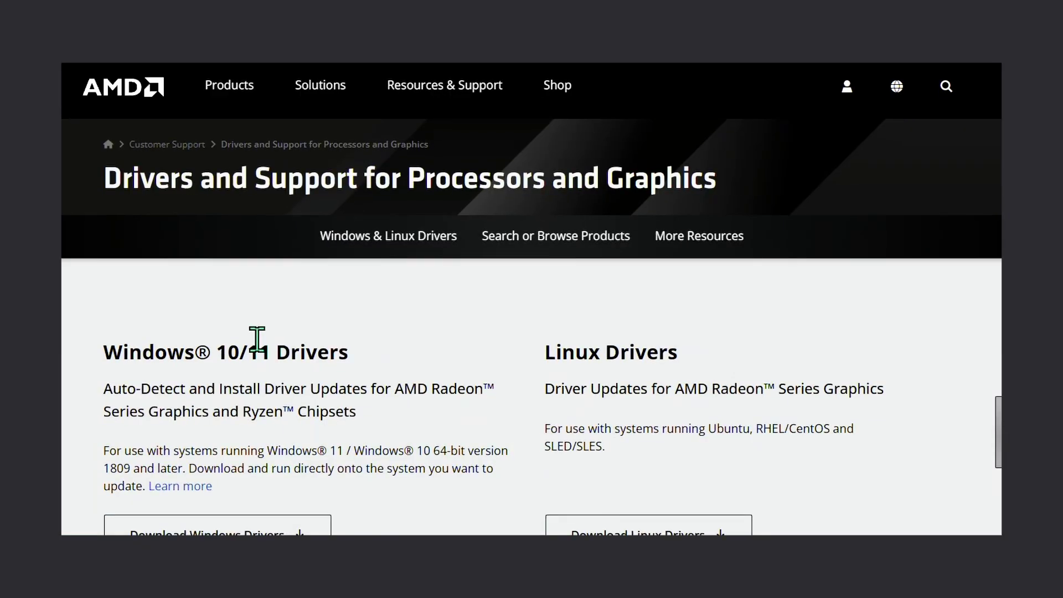
{"action": "scroll", "coordinate": [257, 339], "scroll_direction": "down", "scroll_amount": 3}
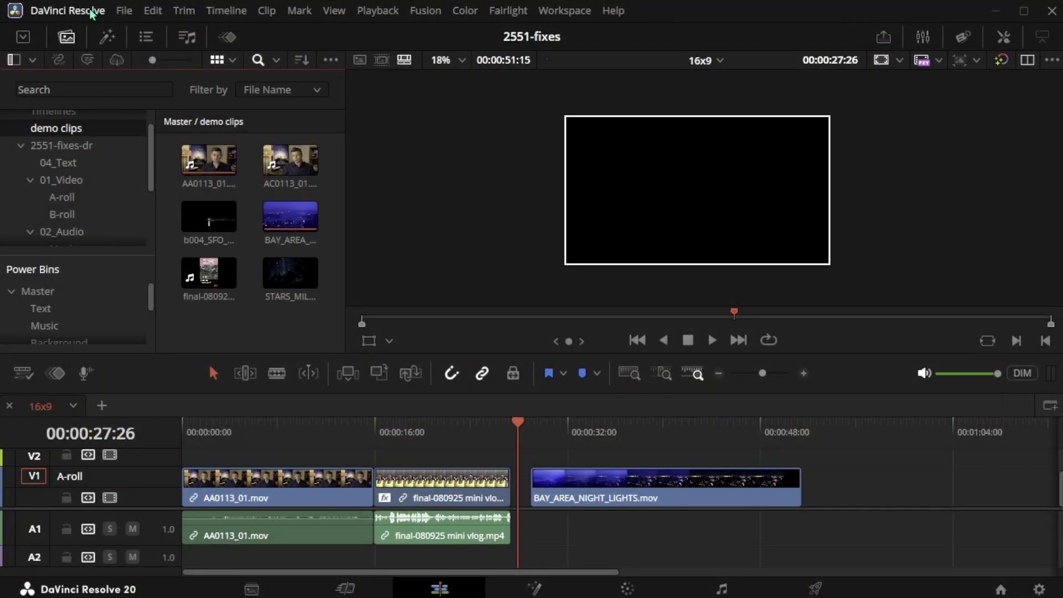
{"action": "left_click", "coordinate": [92, 11]}
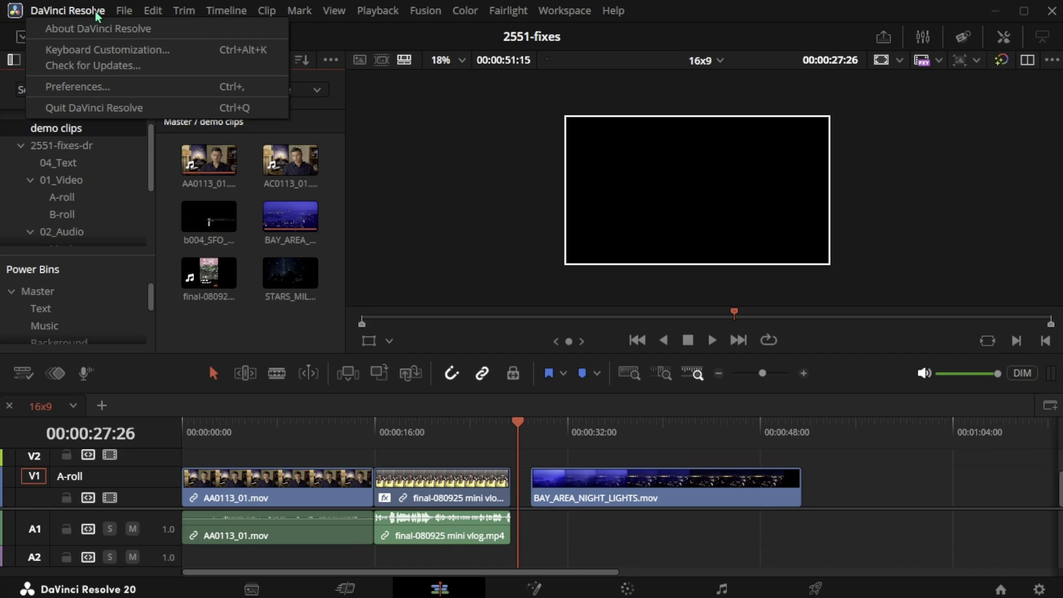
{"action": "left_click", "coordinate": [102, 90]}
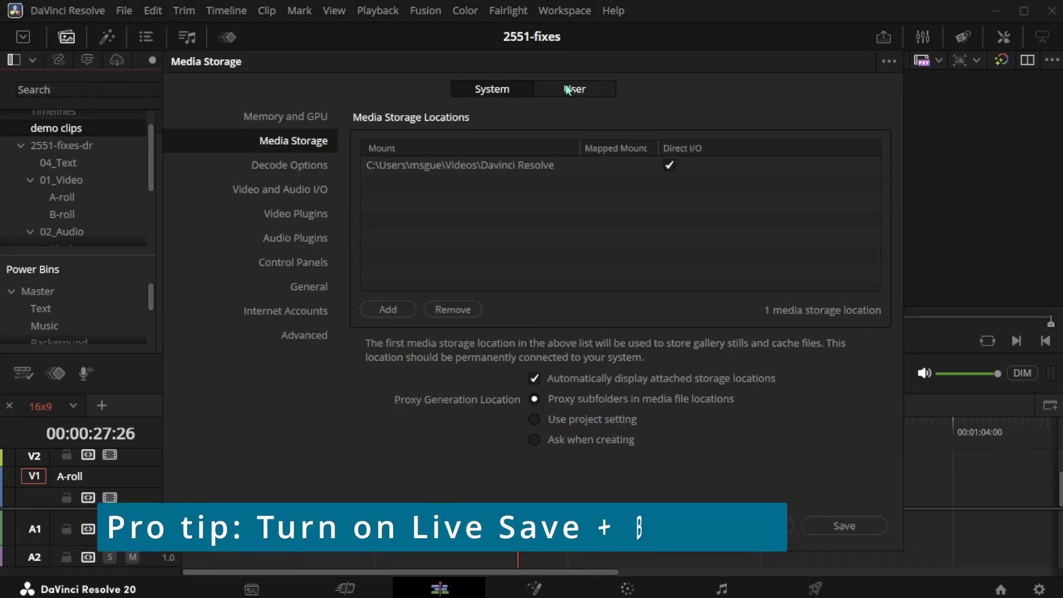
{"action": "left_click", "coordinate": [567, 90]}
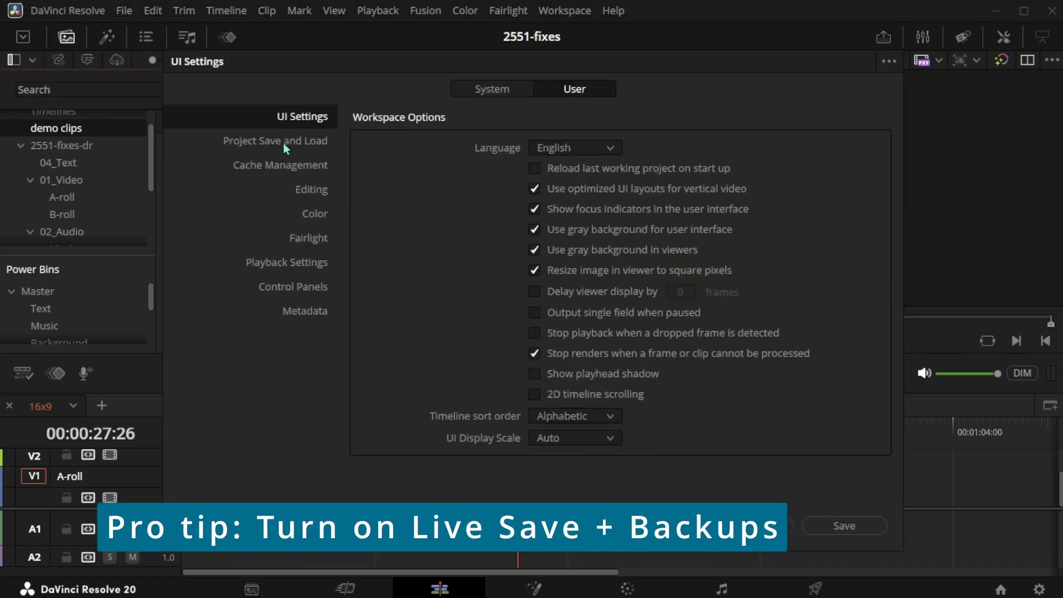
{"action": "left_click", "coordinate": [283, 141]}
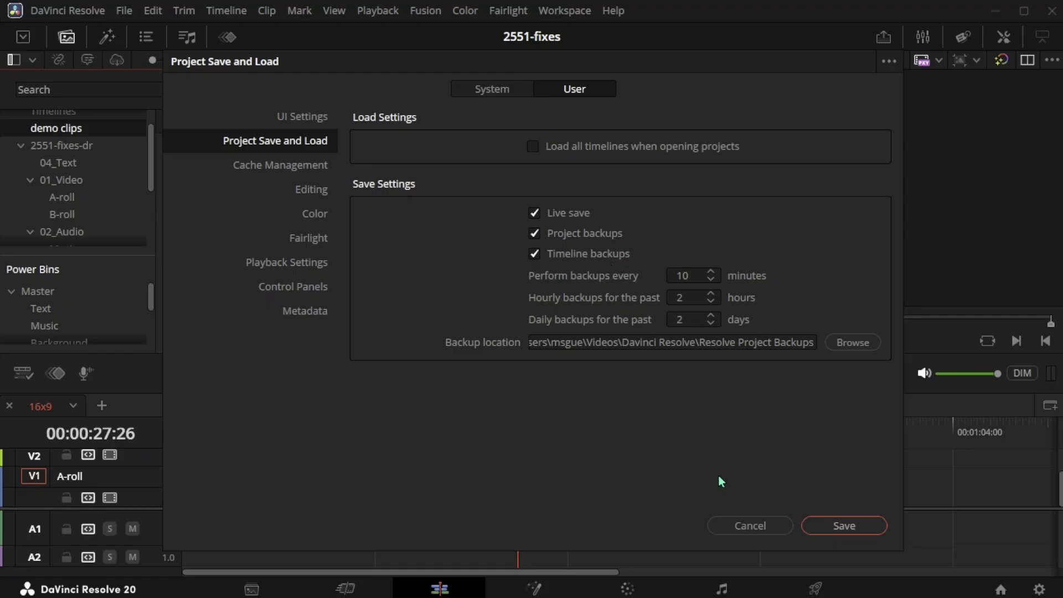
{"action": "left_click", "coordinate": [745, 526]}
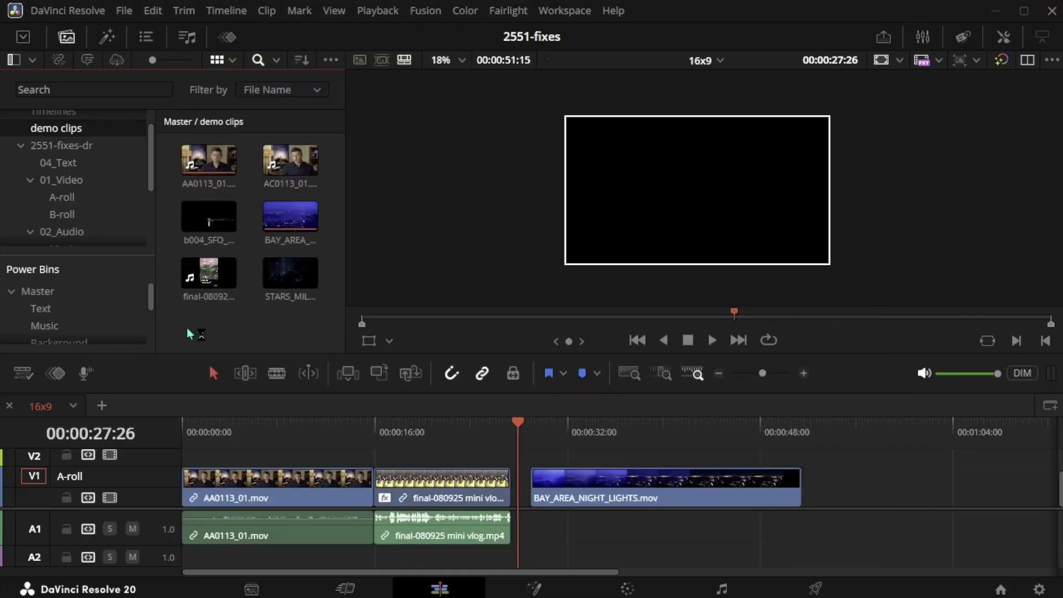